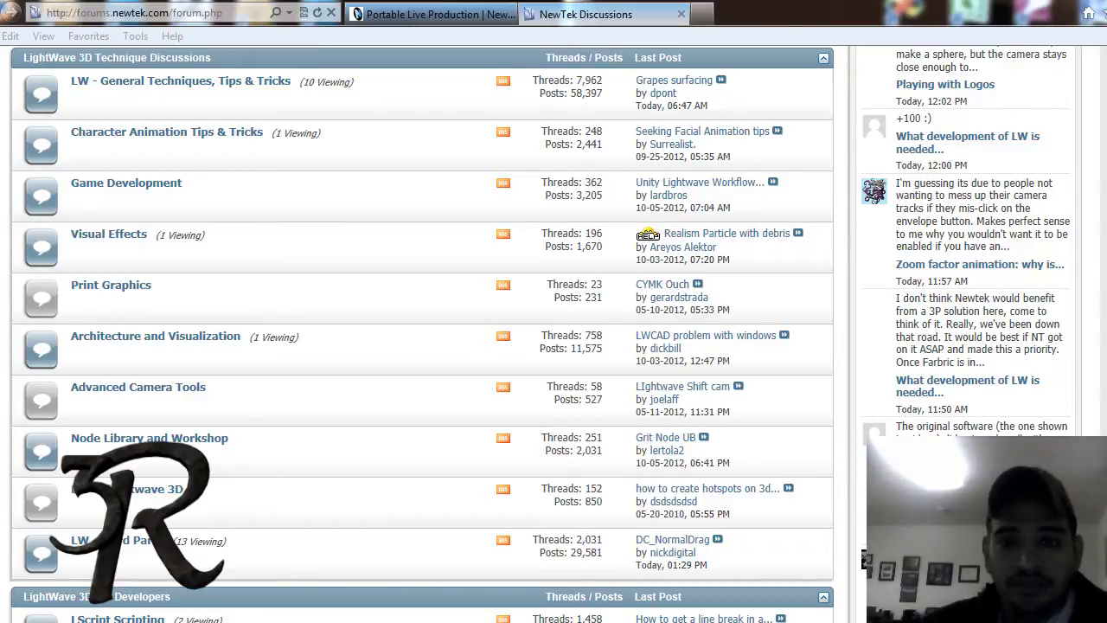
Open the "Simulation of pile of paper falling" thread in the LW - General Techniques, Tips & Tricks forum and read its first post.
click(252, 83)
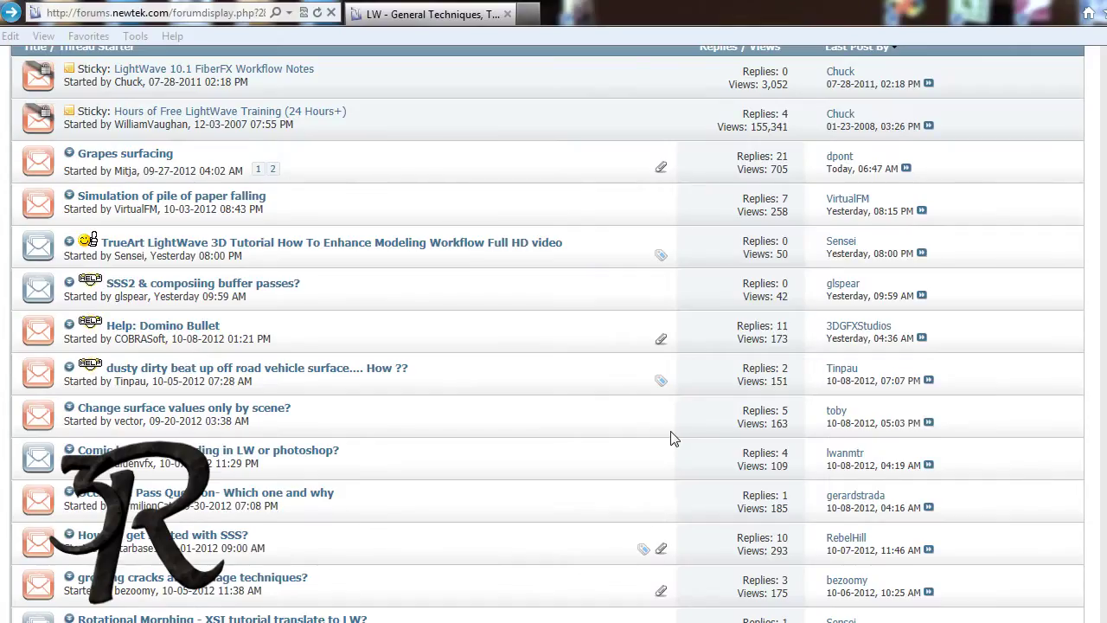
click(101, 197)
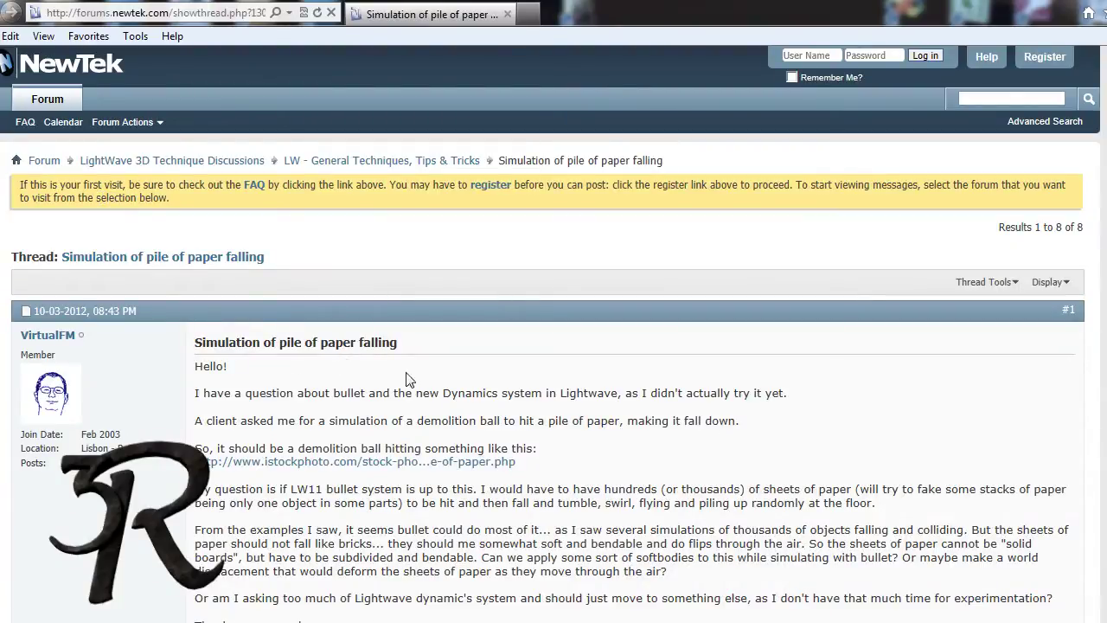
scroll(495, 385, down, 1)
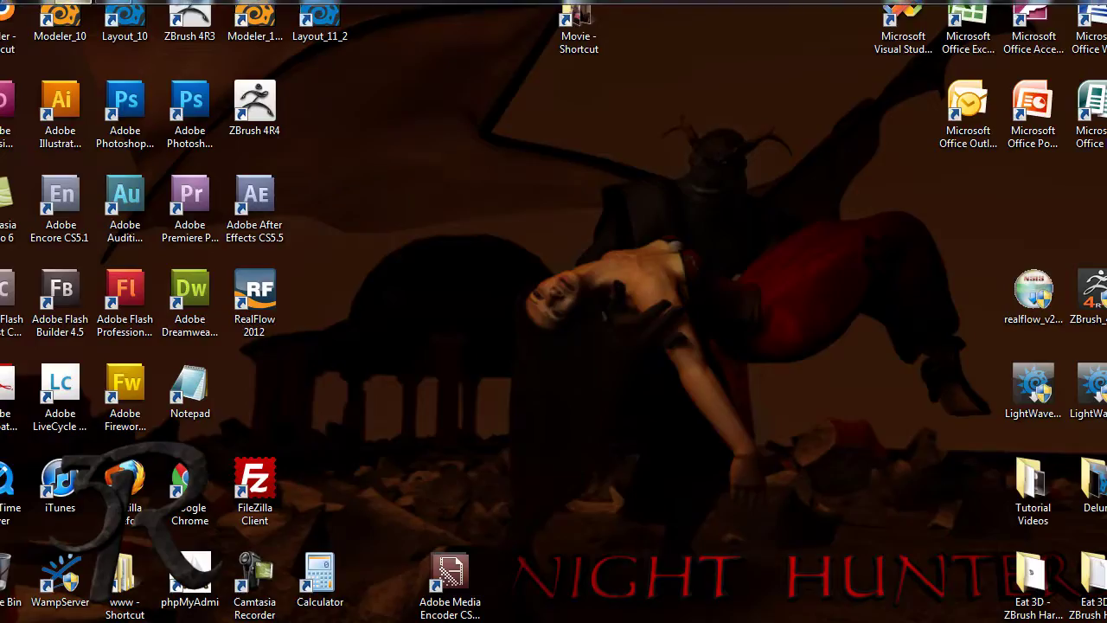
Switch to LightWave Layout and examine the textured paper stack up close in the perspective view.
click(113, 3)
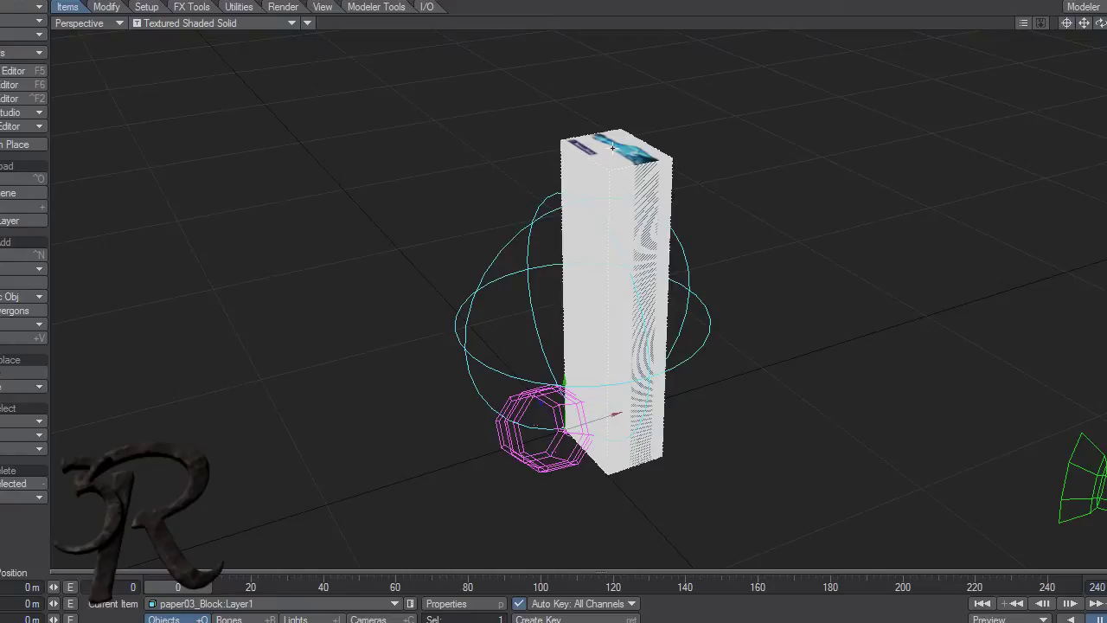
scroll(578, 299, up, 10)
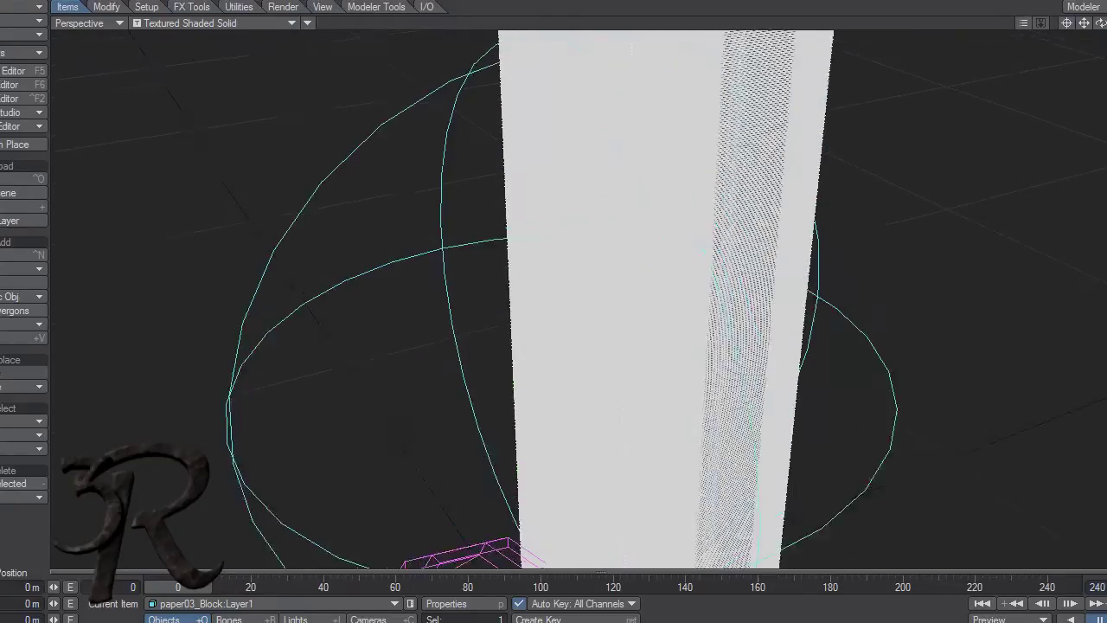
alt+drag(578, 299, 703, 138)
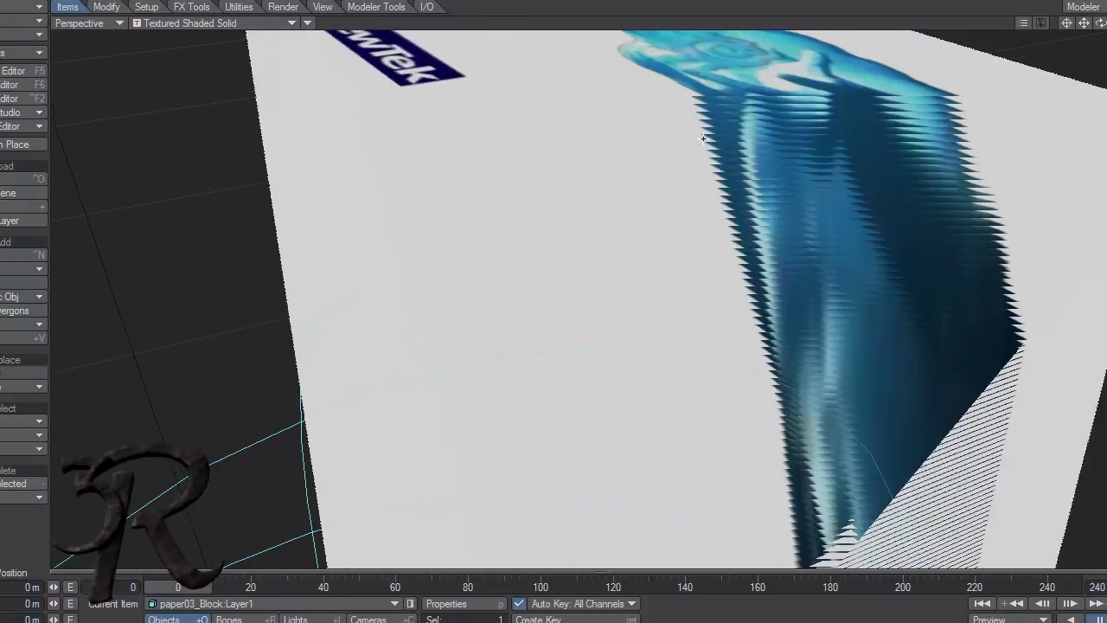
alt+drag(611, 134, 710, 150)
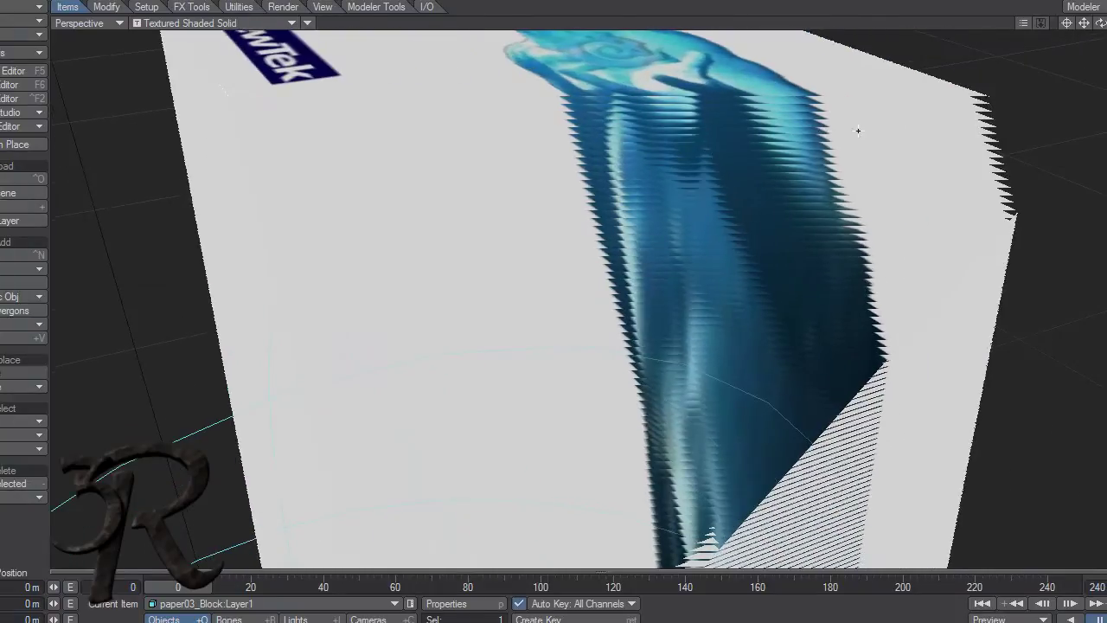
scroll(578, 299, down, 3)
scroll(578, 299, up, 2)
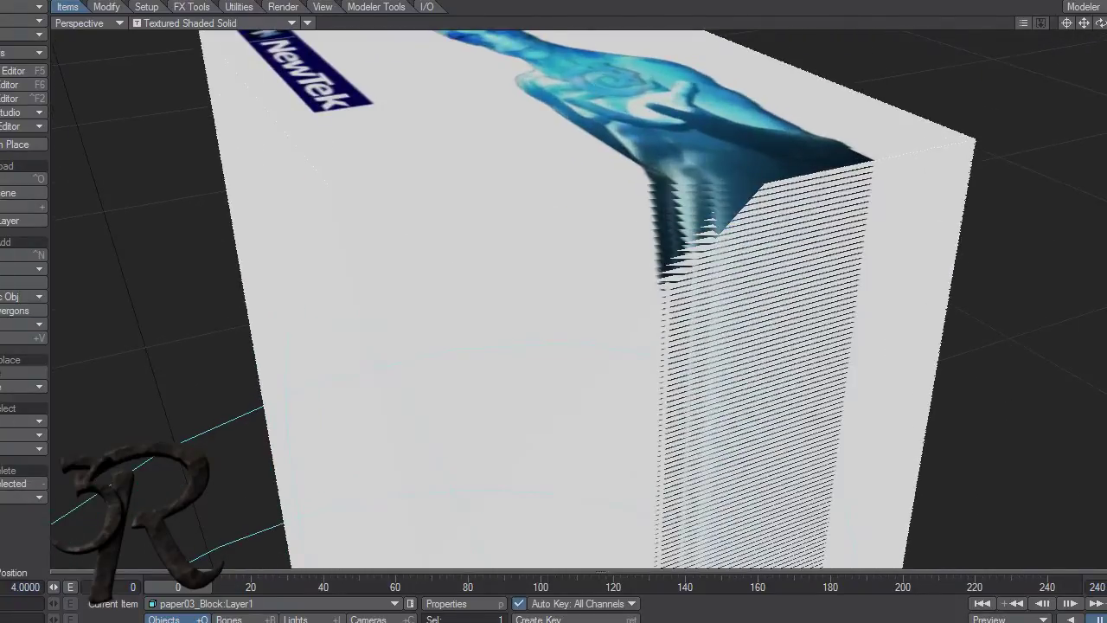
scroll(928, 168, down, 1)
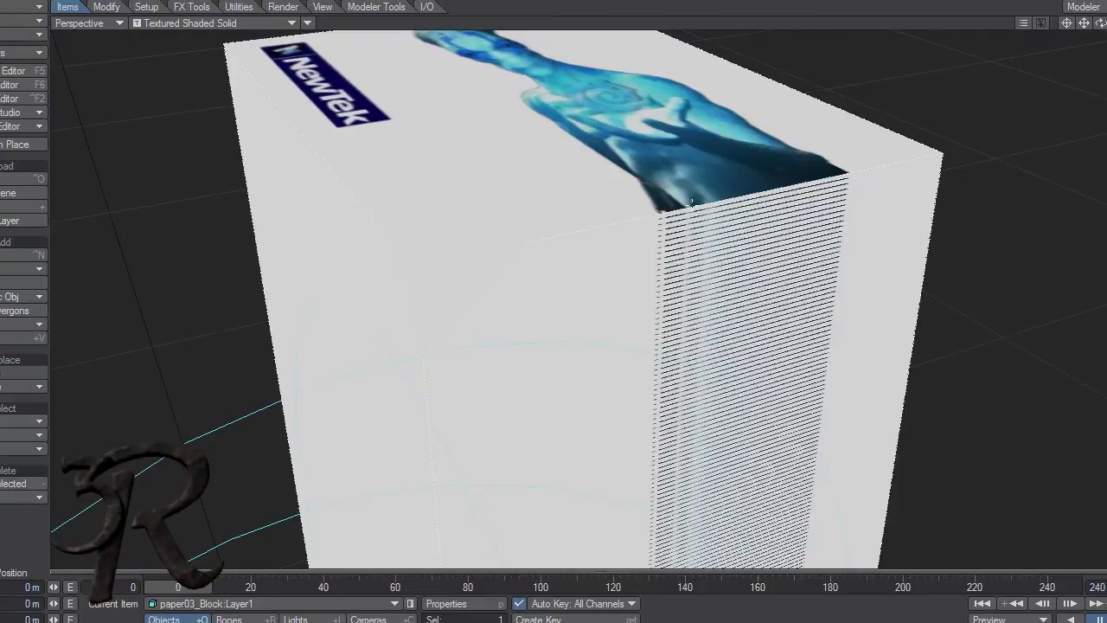
scroll(688, 216, down, 3)
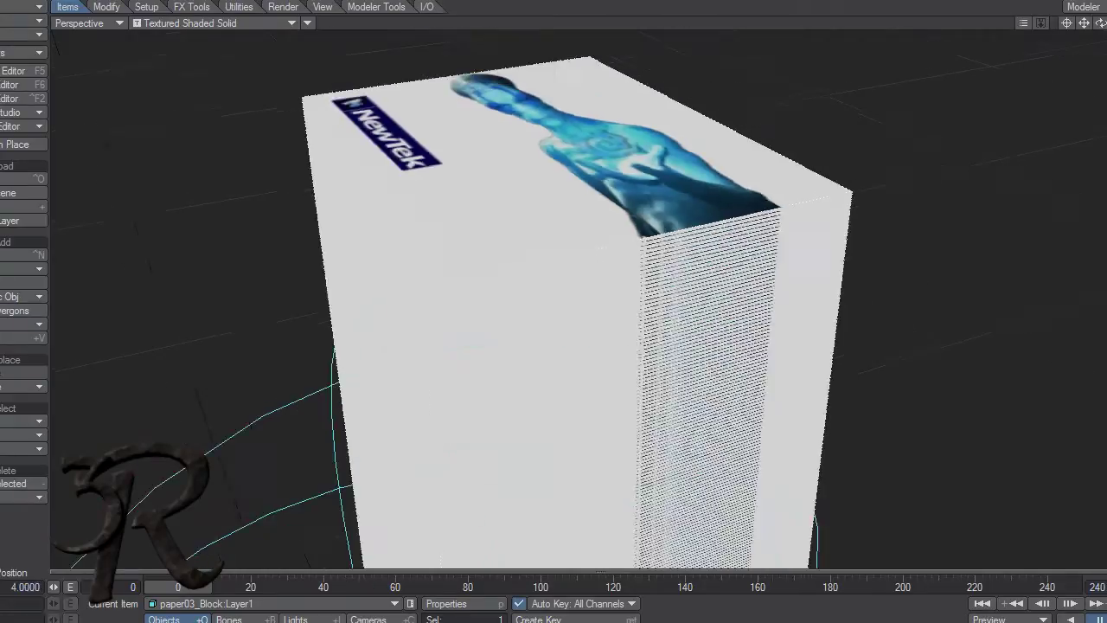
alt+shift+drag(682, 247, 690, 238)
scroll(689, 238, down, 2)
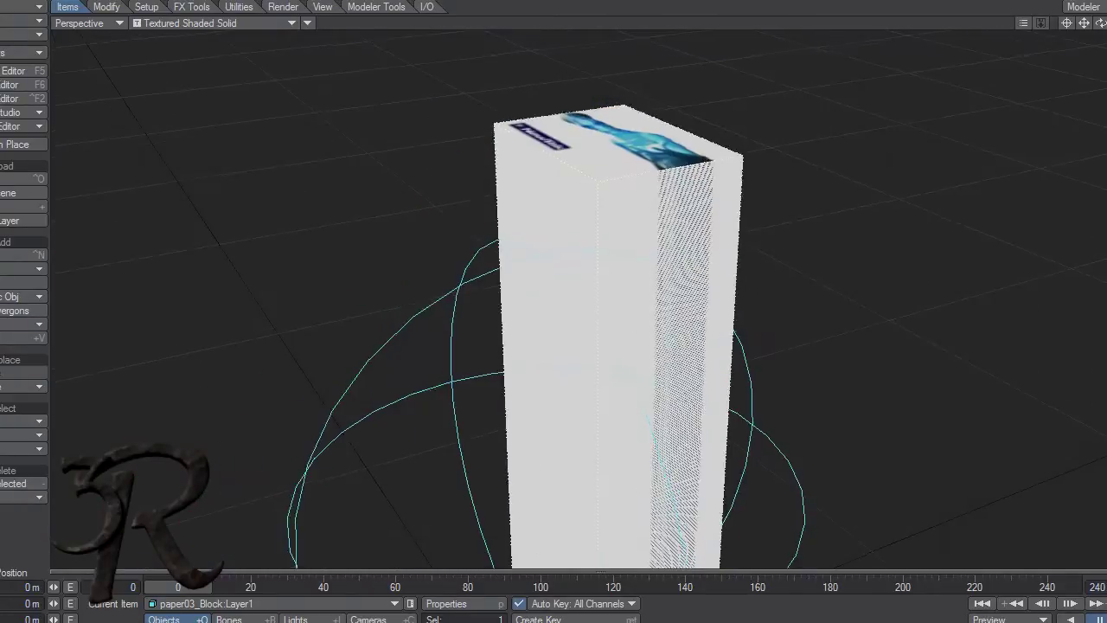
scroll(664, 266, down, 2)
alt+shift+drag(664, 267, 674, 238)
scroll(673, 238, up, 2)
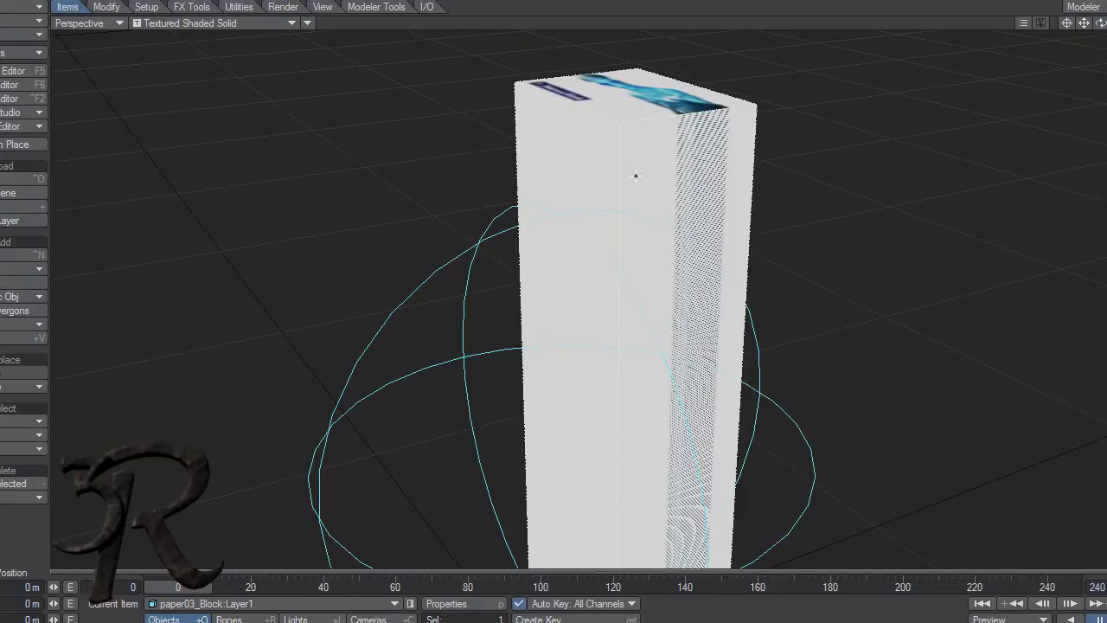
Show the scene through the camera and play the falling paper animation.
ctrl+alt+drag(636, 176, 688, 302)
key(6)
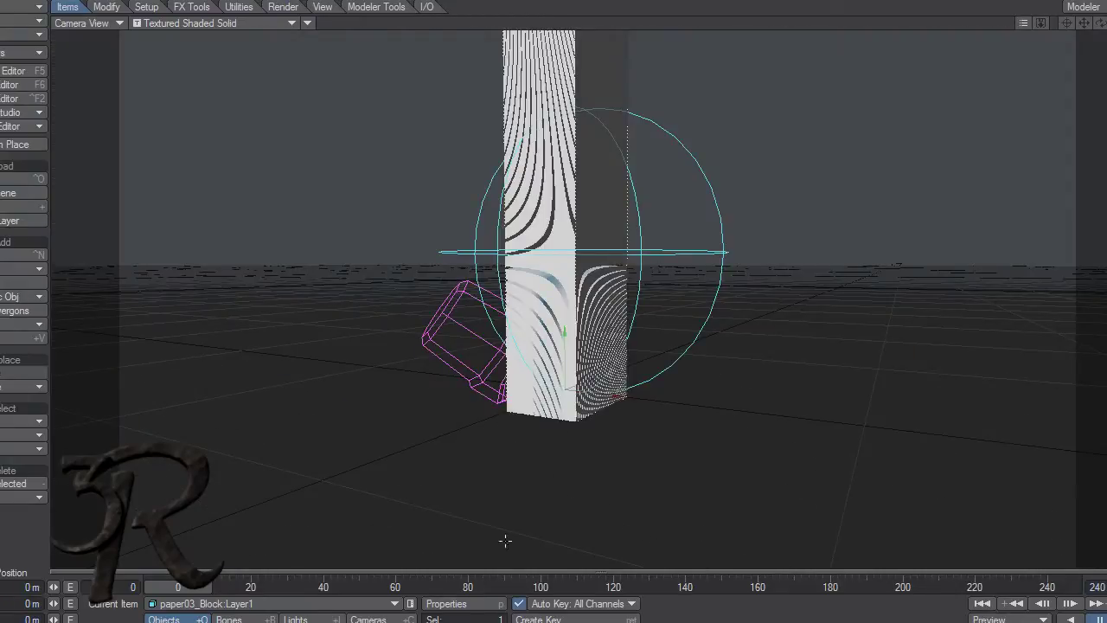
click(1070, 602)
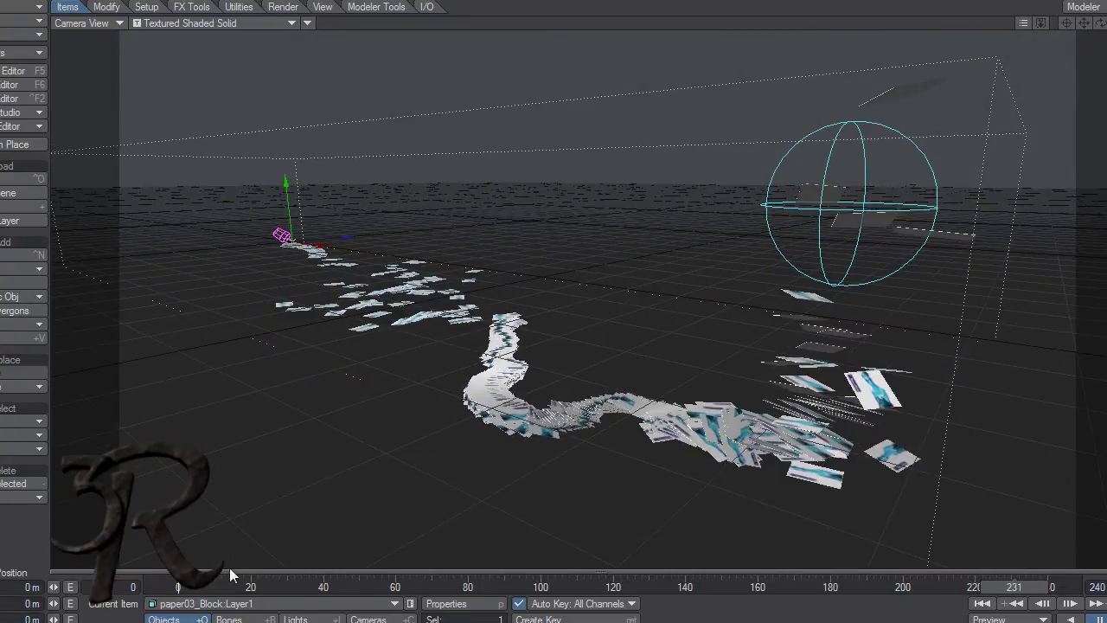
Review the ClothFX basic and motion file settings of the paper03_Block object in its properties.
click(441, 608)
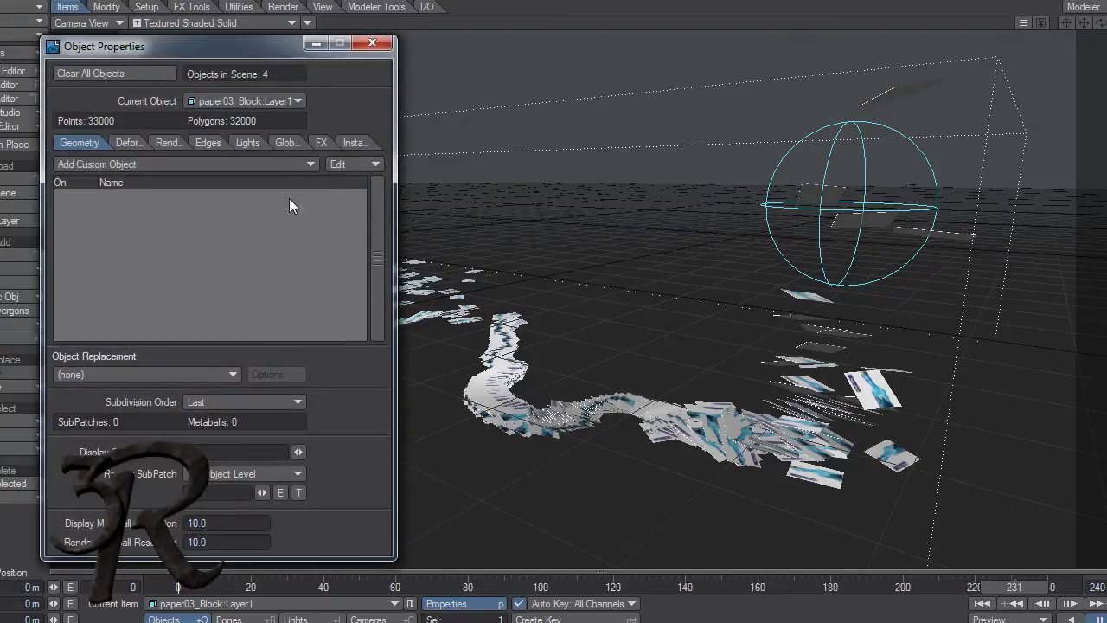
click(318, 142)
click(100, 201)
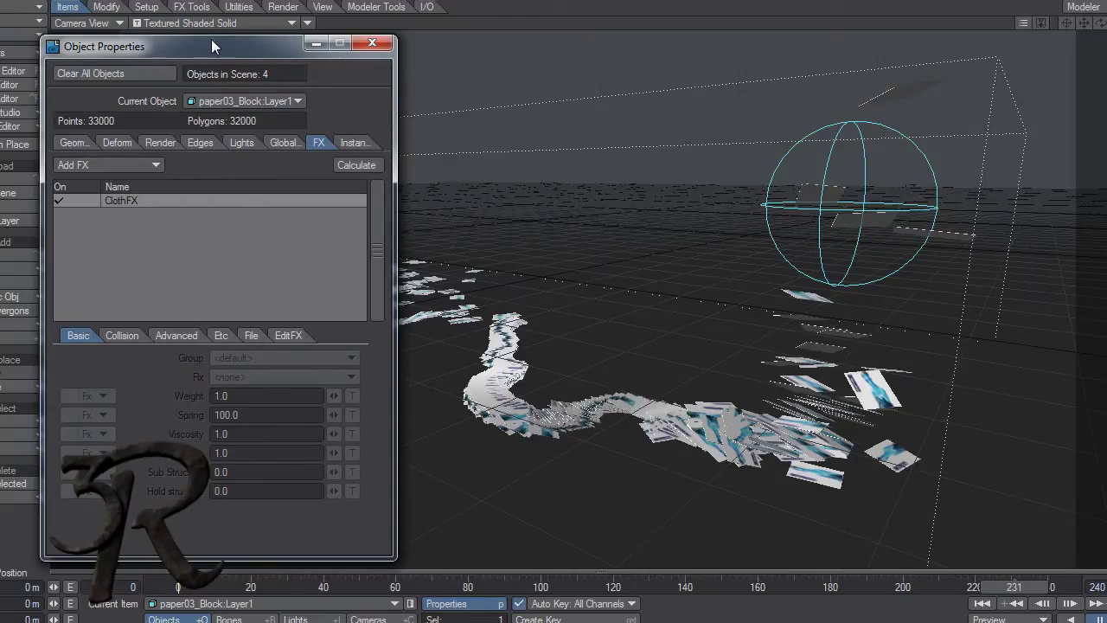
drag(216, 46, 449, 51)
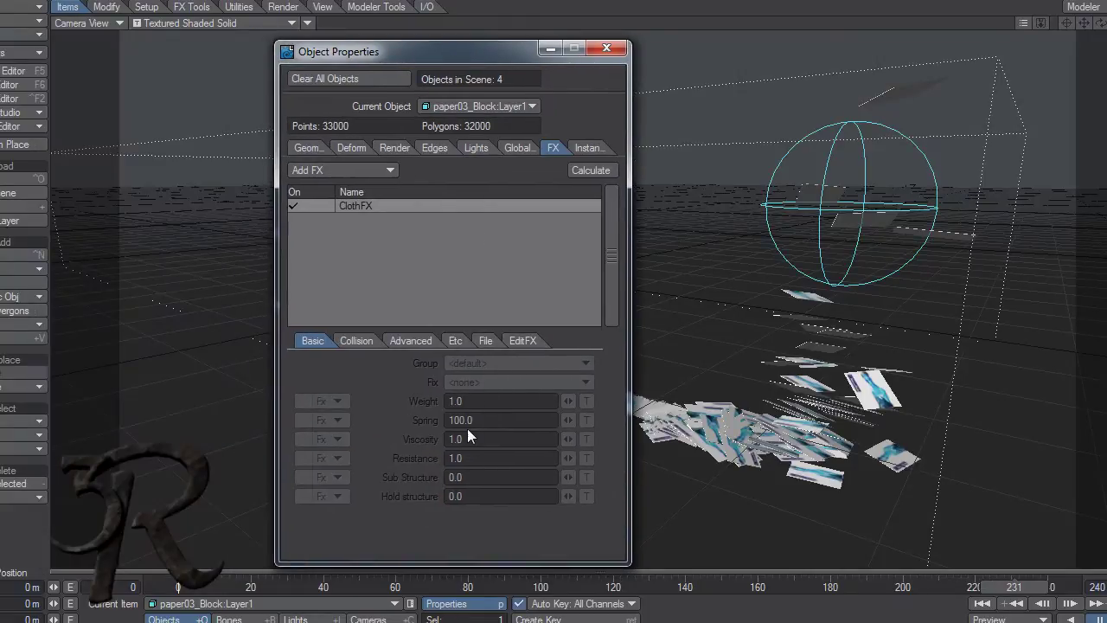
click(483, 340)
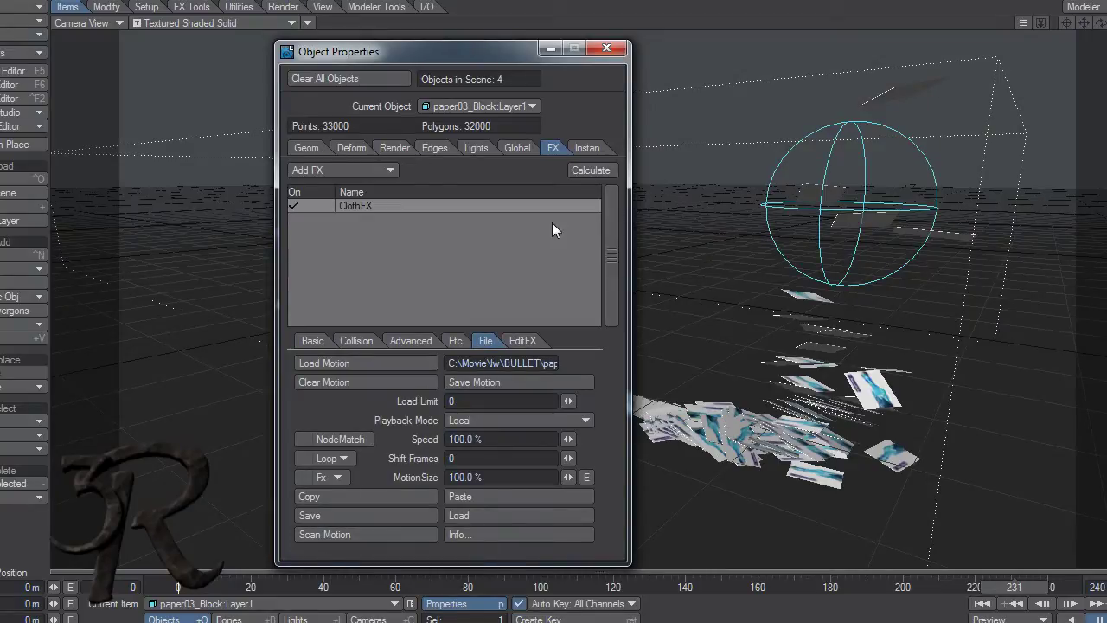
click(606, 50)
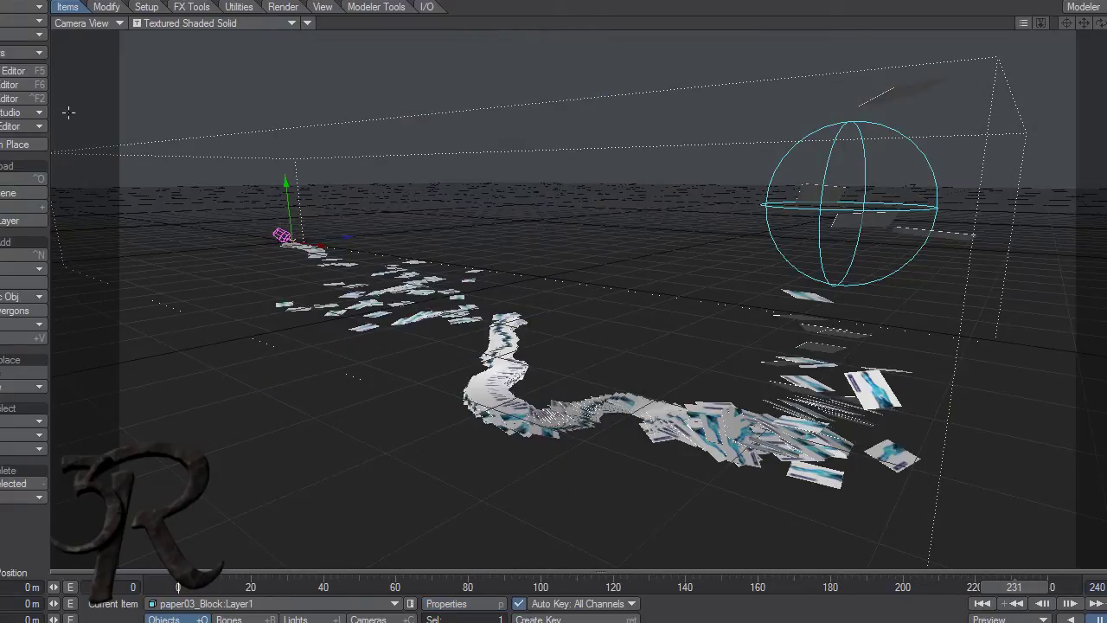
Load the paper07 scene from the lws\test folder without changing the content directory.
click(39, 8)
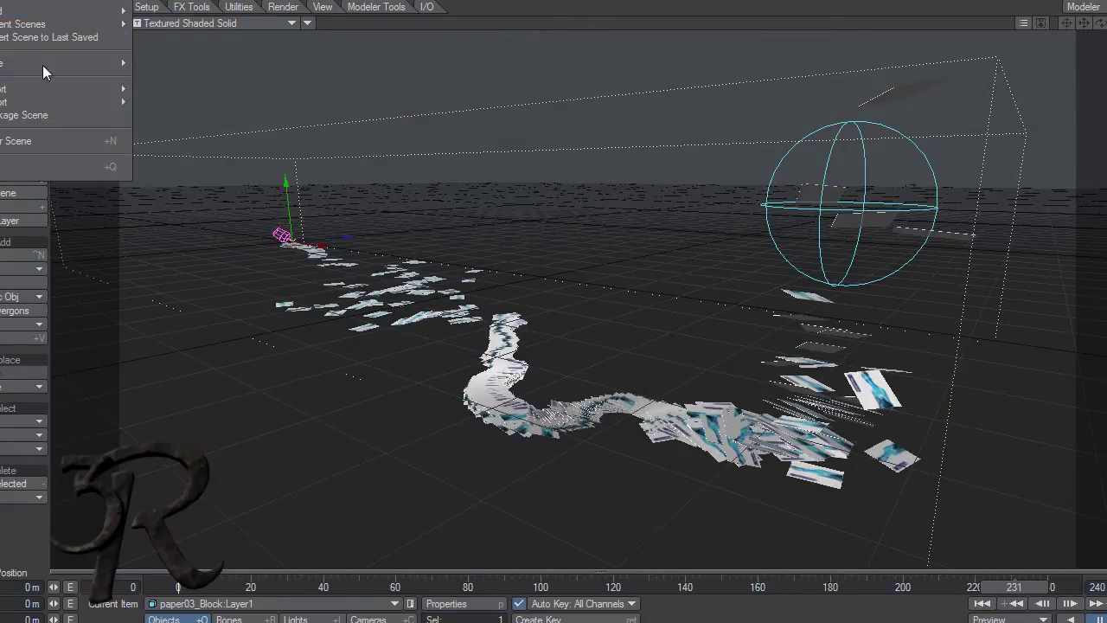
mouse_move(62, 19)
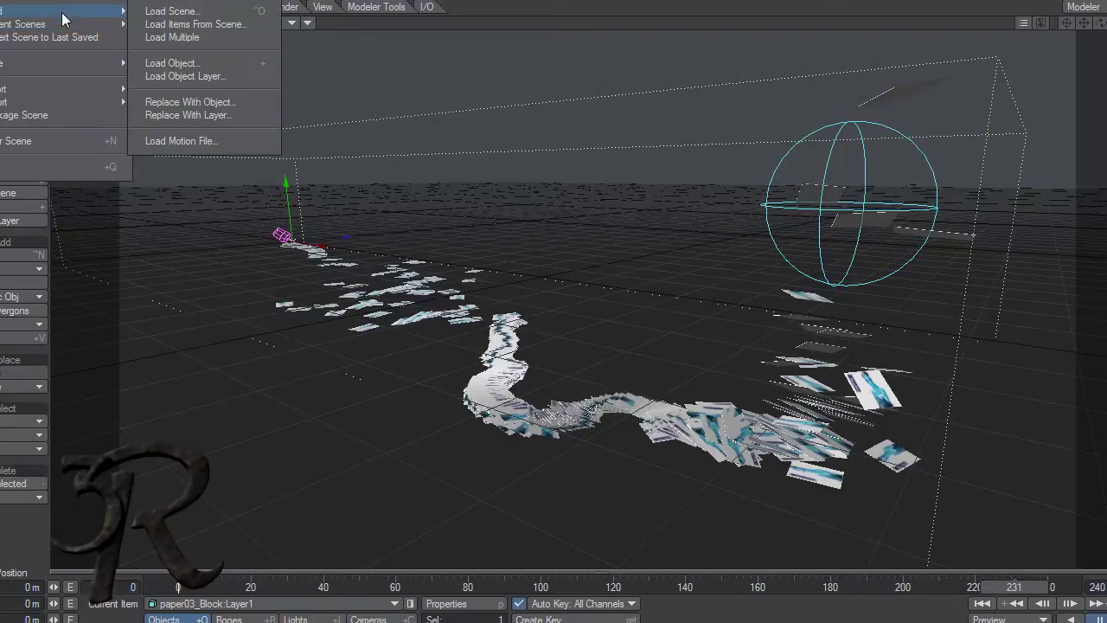
click(164, 11)
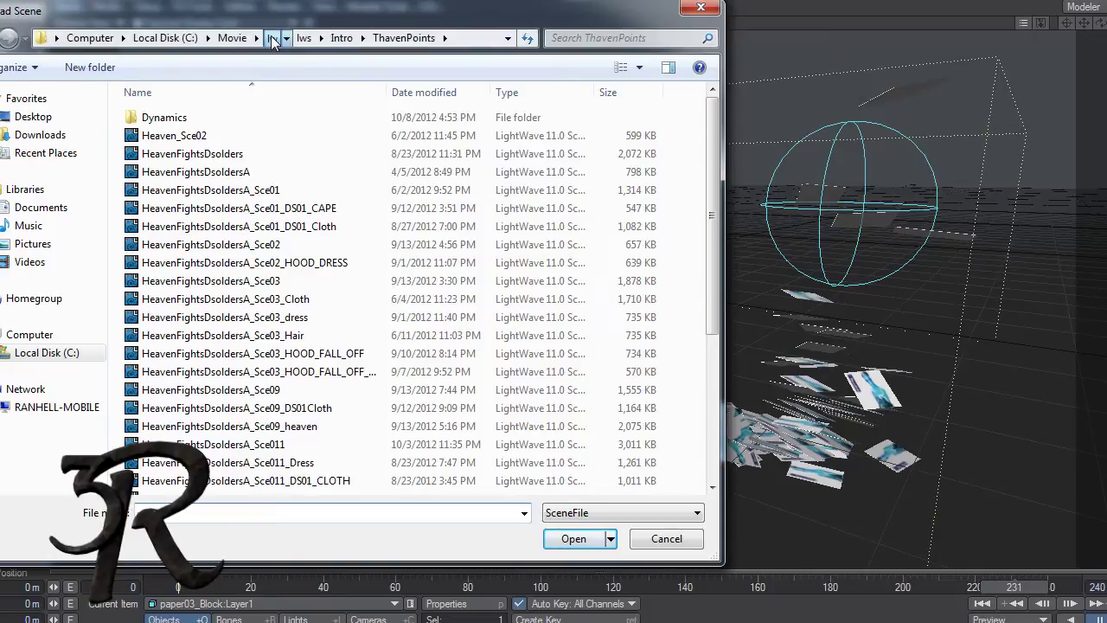
click(271, 38)
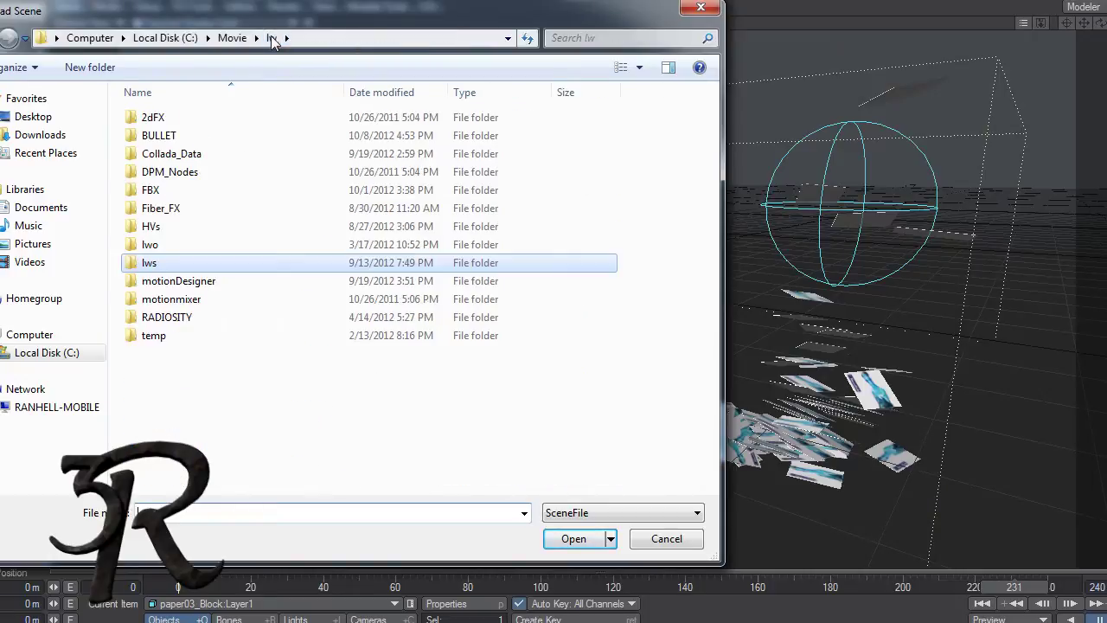
double_click(134, 263)
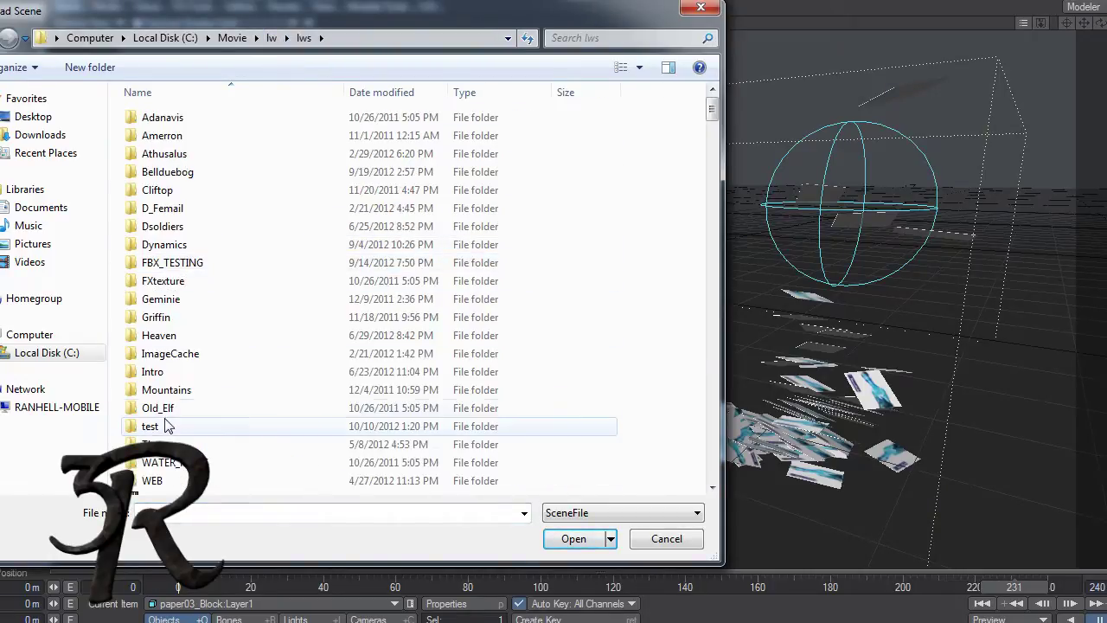
double_click(149, 427)
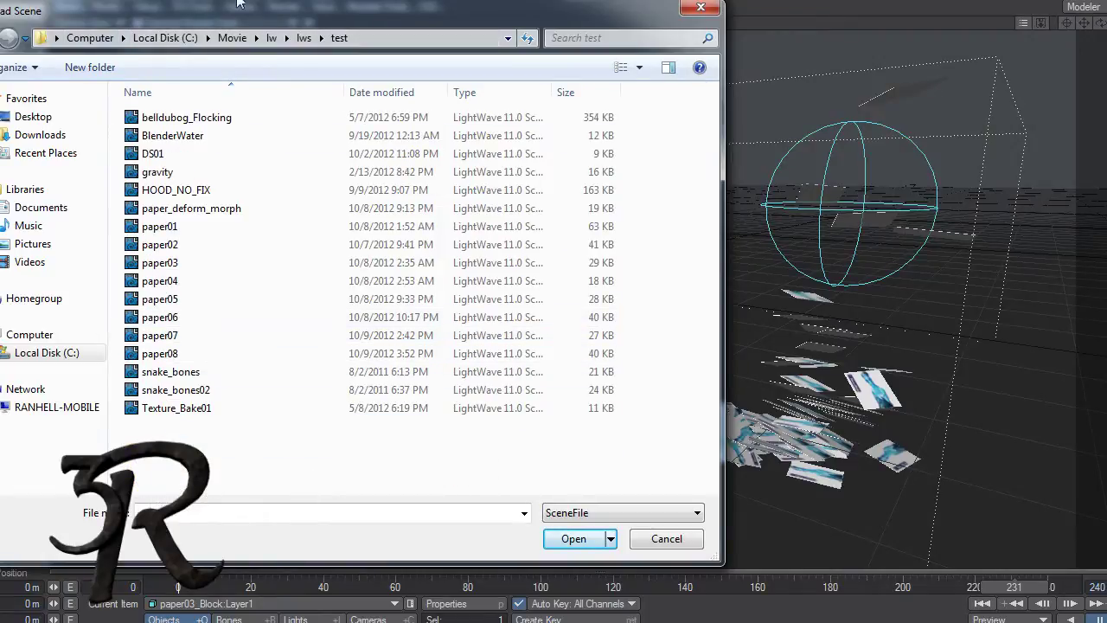
click(157, 335)
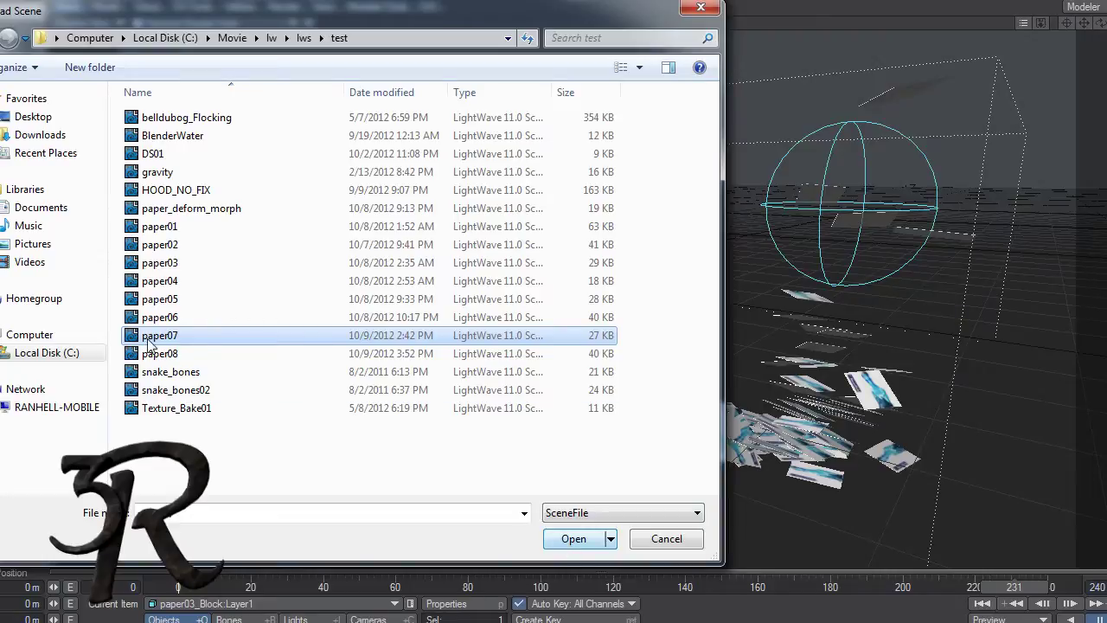
click(573, 539)
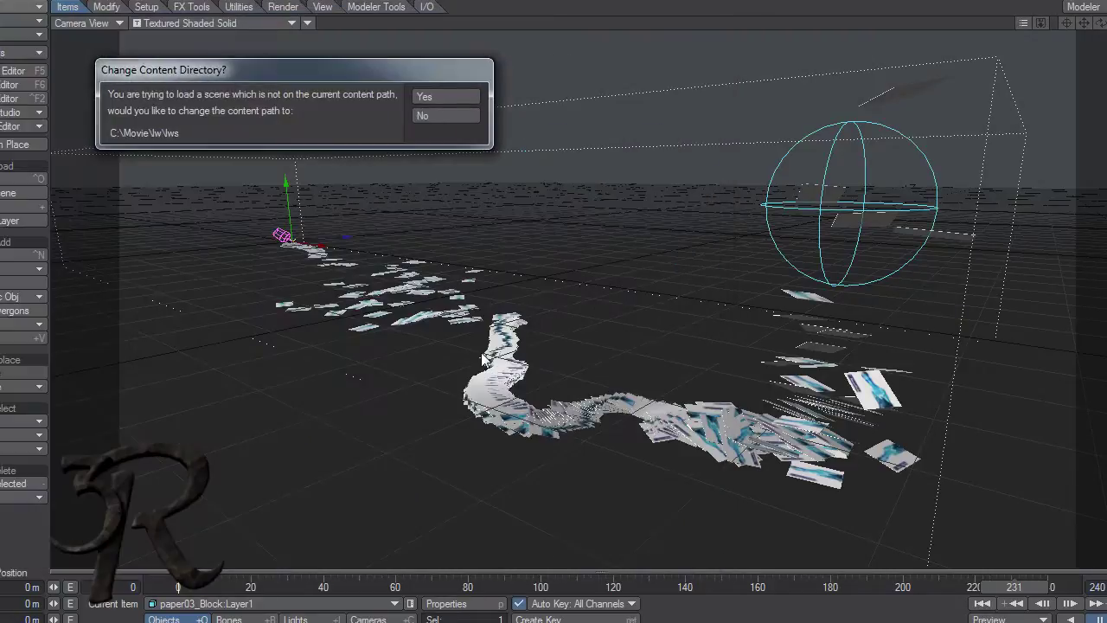
click(422, 115)
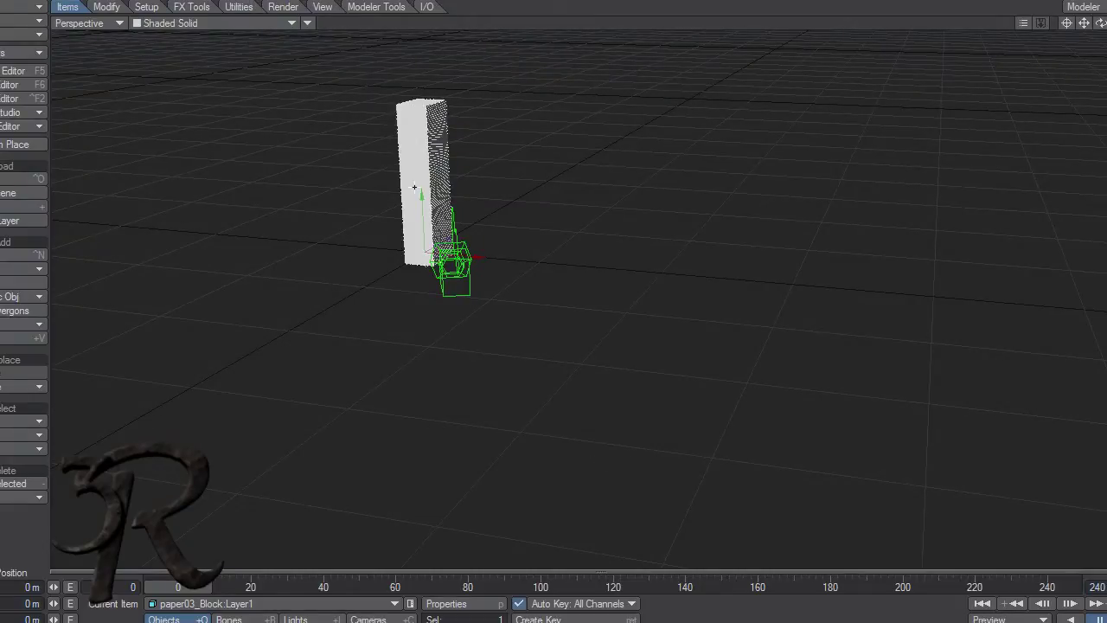
Set the perspective view's shading to Textured Shaded Solid and inspect the paper stack.
ctrl+alt+drag(352, 200, 588, 320)
ctrl+alt+drag(633, 231, 660, 113)
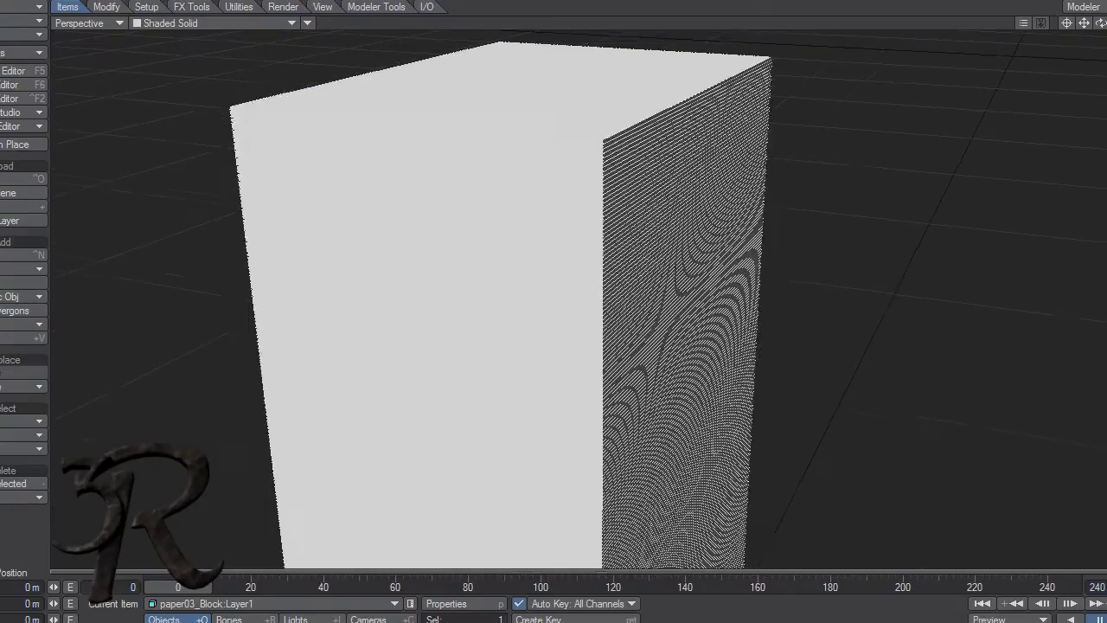
click(273, 23)
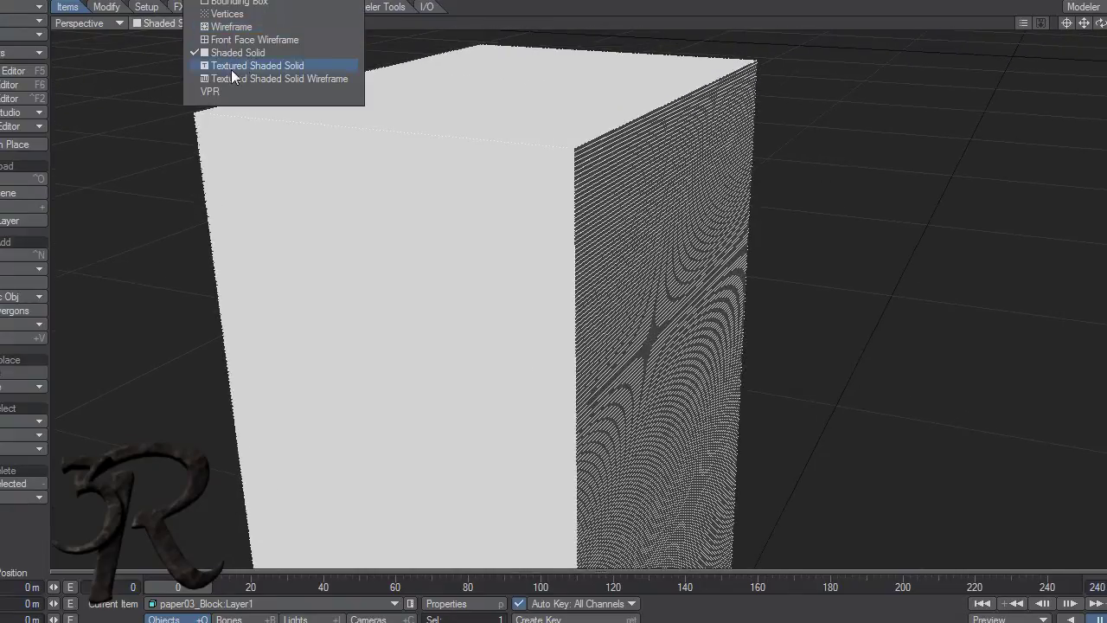
click(232, 67)
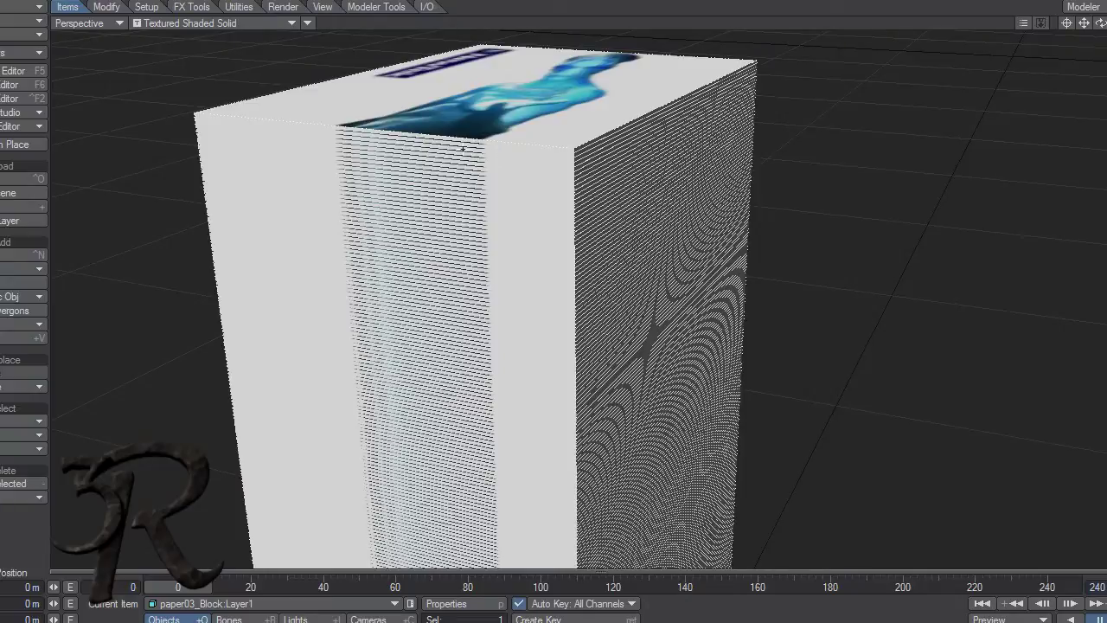
ctrl+alt+drag(744, 144, 658, 144)
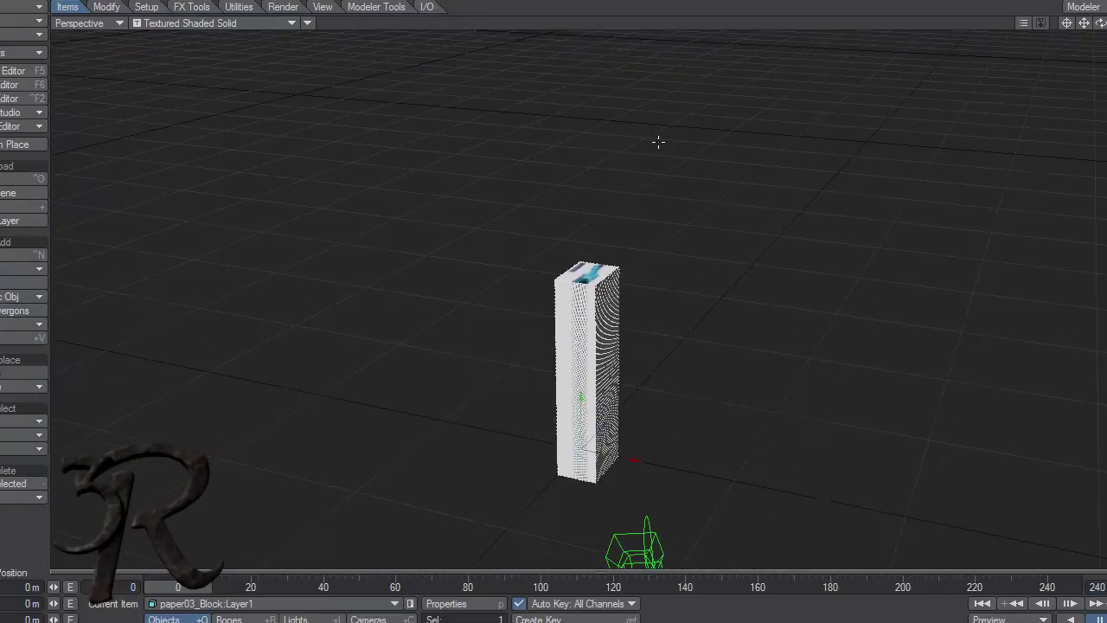
alt+shift+drag(648, 223, 620, 275)
ctrl+alt+drag(619, 275, 588, 308)
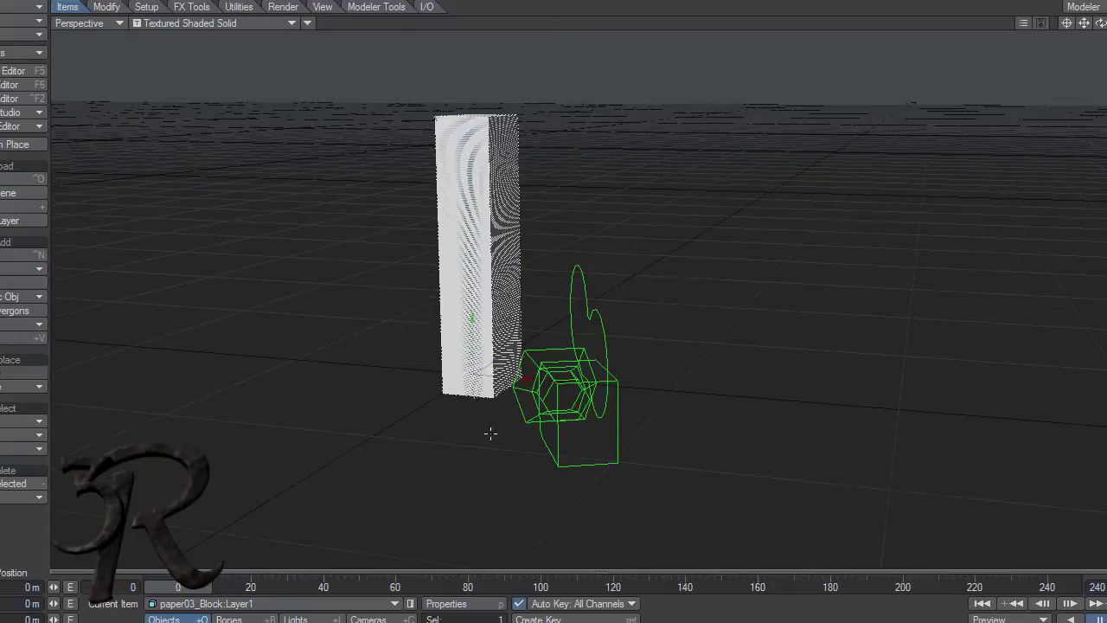
Enable the ClothFX effect on the paper03_Block object with the timeline at frame 0.
mouse_move(186, 587)
mouse_down()
mouse_move(1046, 587)
mouse_move(177, 587)
mouse_up()
click(445, 604)
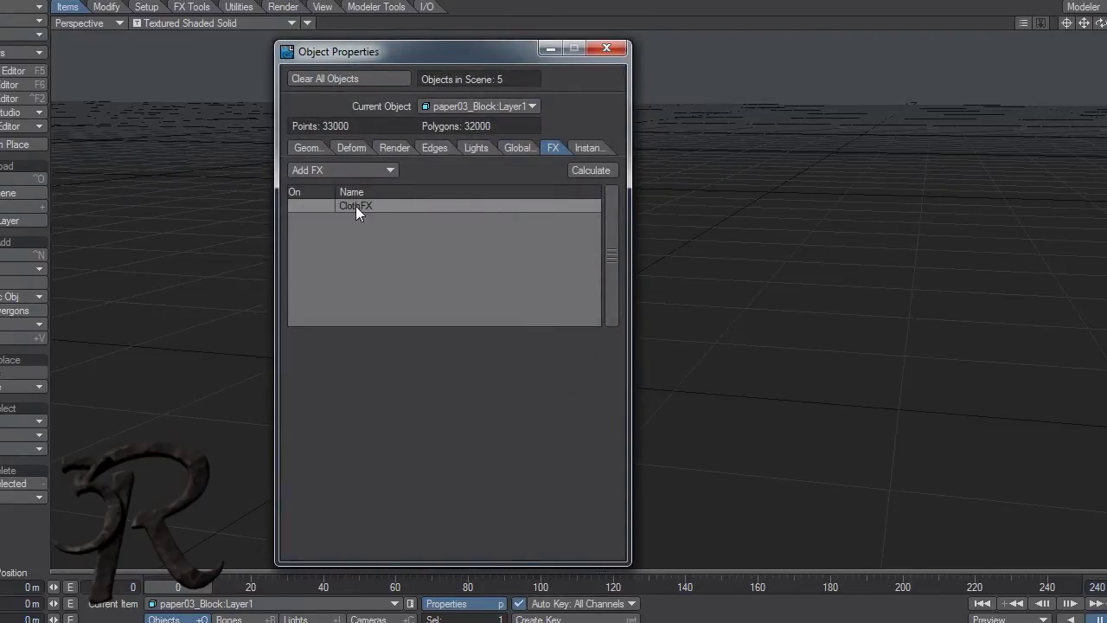
click(300, 206)
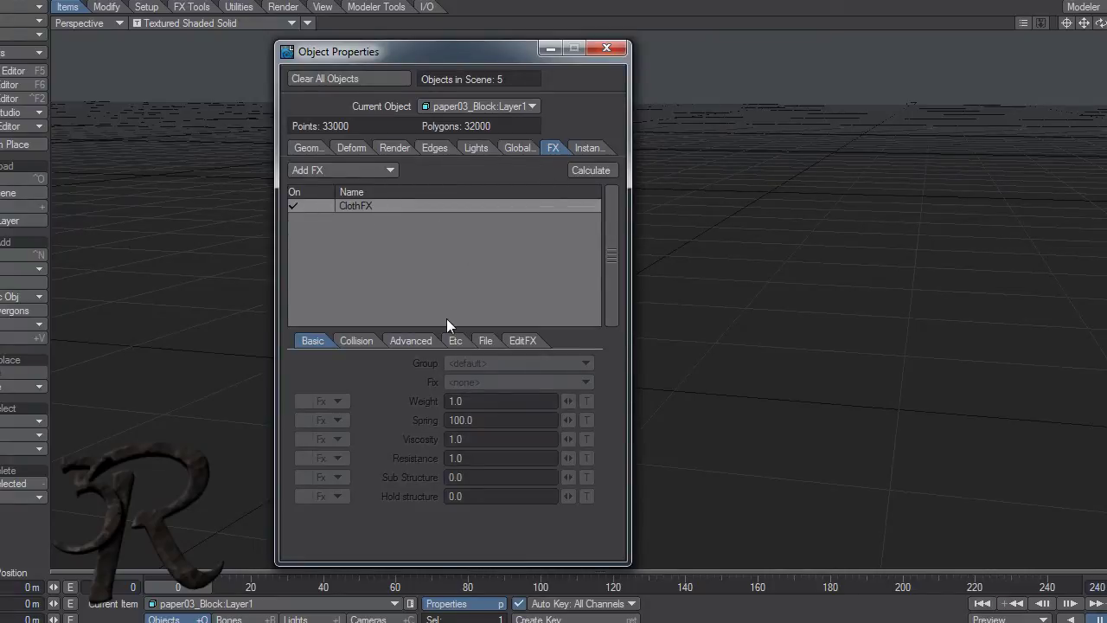
Review the motion file, basic, collision and advanced ClothFX settings of paper03_Block:Layer1, and close its properties.
click(484, 341)
click(461, 363)
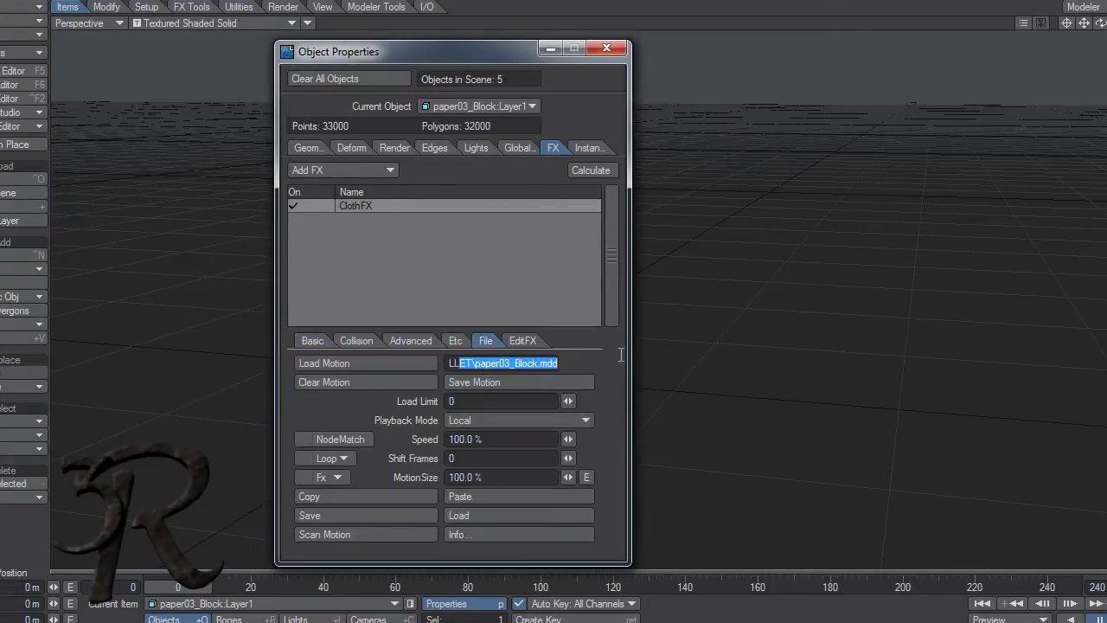
click(311, 341)
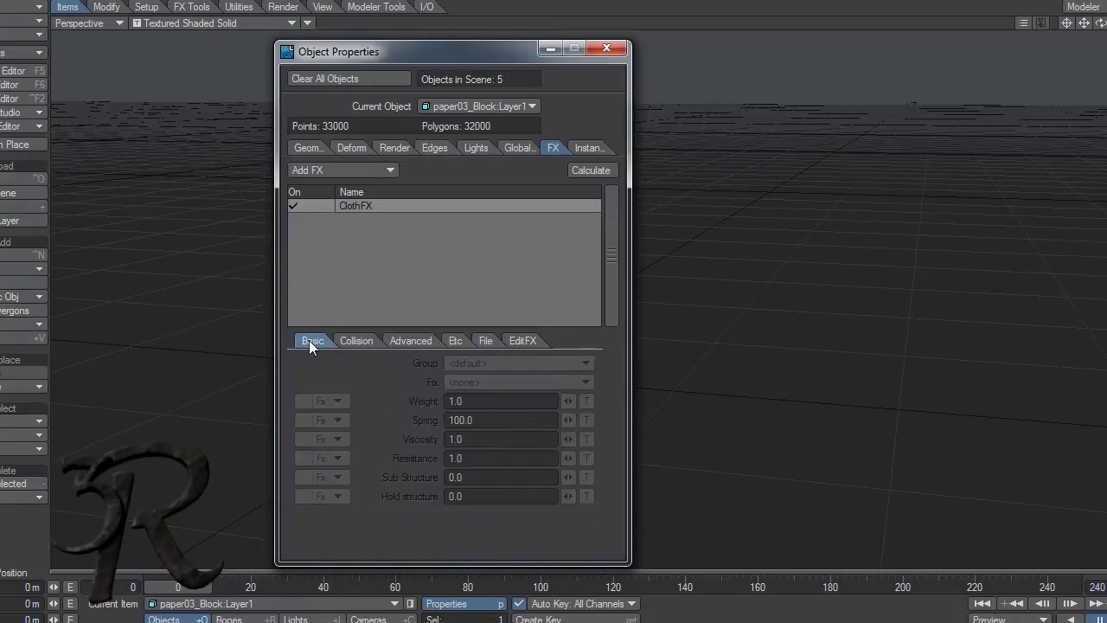
click(372, 342)
click(407, 342)
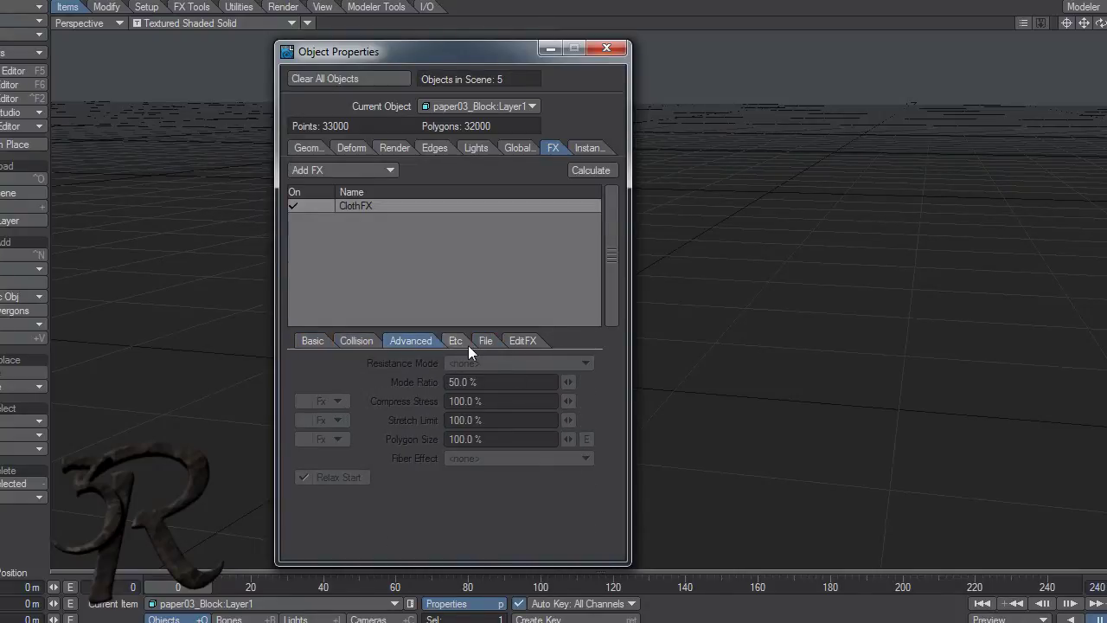
click(484, 341)
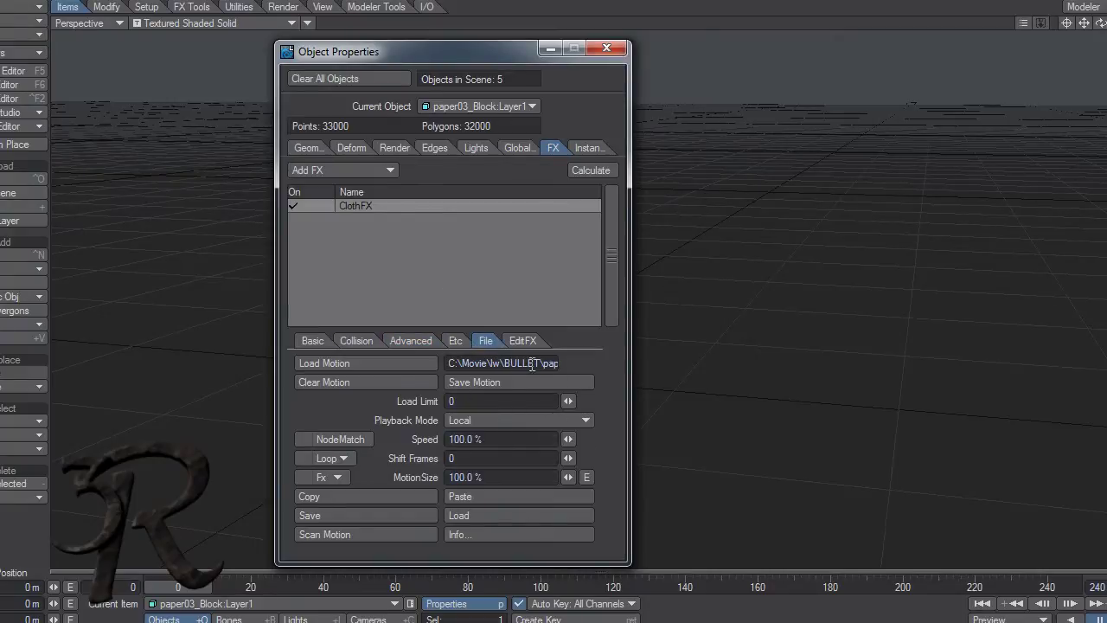
click(603, 48)
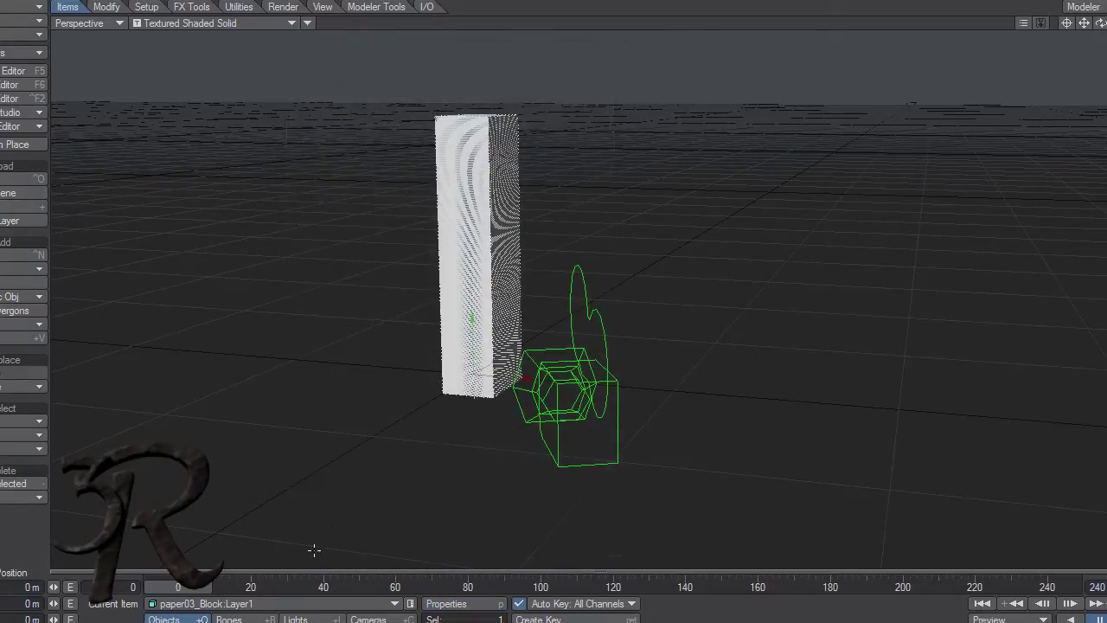
Scrub the timeline to frame 174 and inspect the whole trail of falling papers in the perspective view.
drag(195, 586, 635, 586)
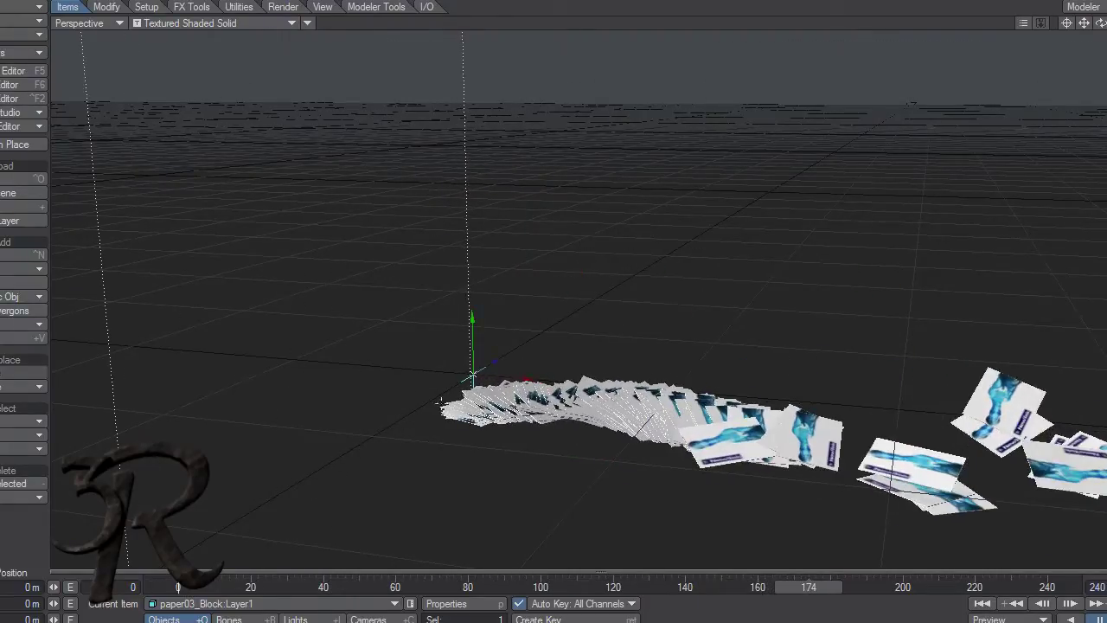
scroll(493, 370, down, 4)
alt+shift+drag(494, 370, 333, 389)
alt+shift+drag(689, 377, 441, 378)
scroll(689, 378, down, 2)
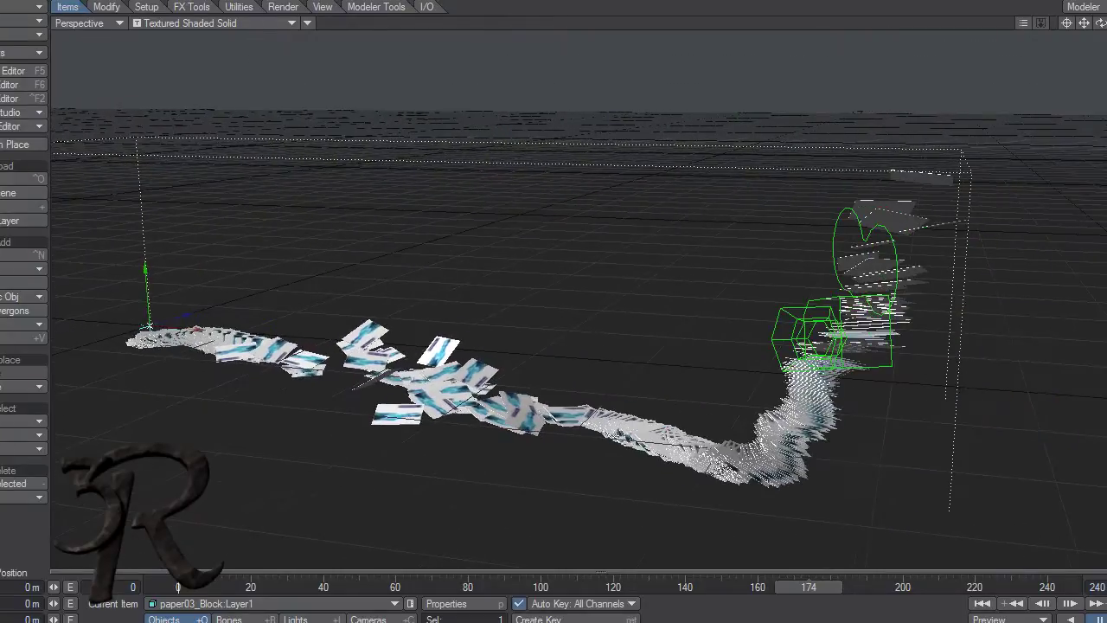
alt+drag(690, 377, 684, 381)
scroll(665, 389, up, 1)
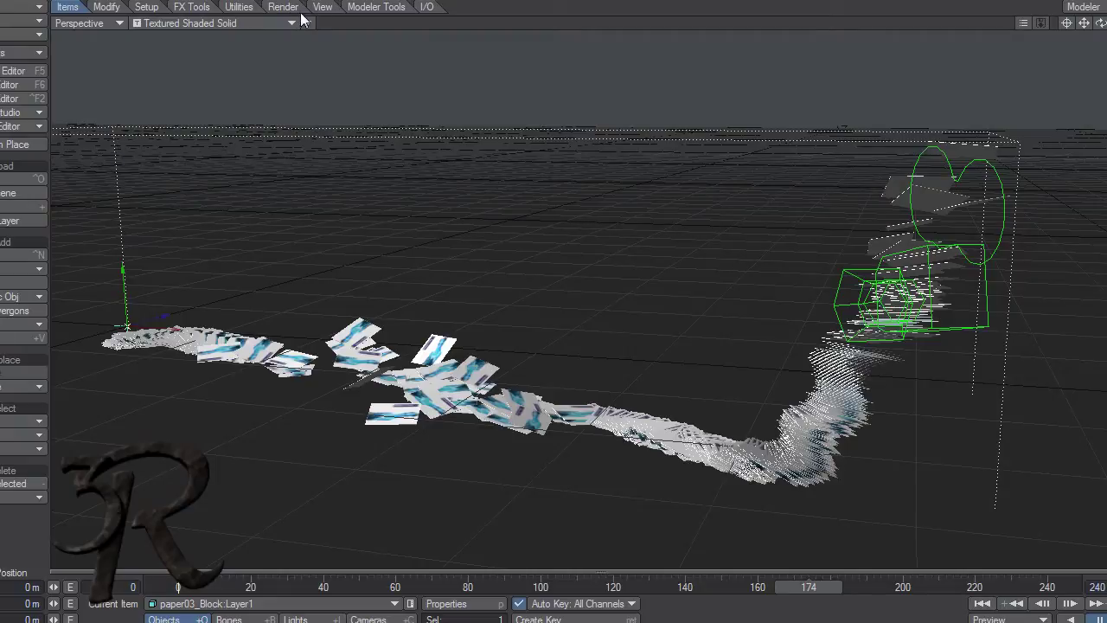
Check the Bullet Dynamics window for dynamic objects, close it and return the timeline to frame 0.
click(199, 9)
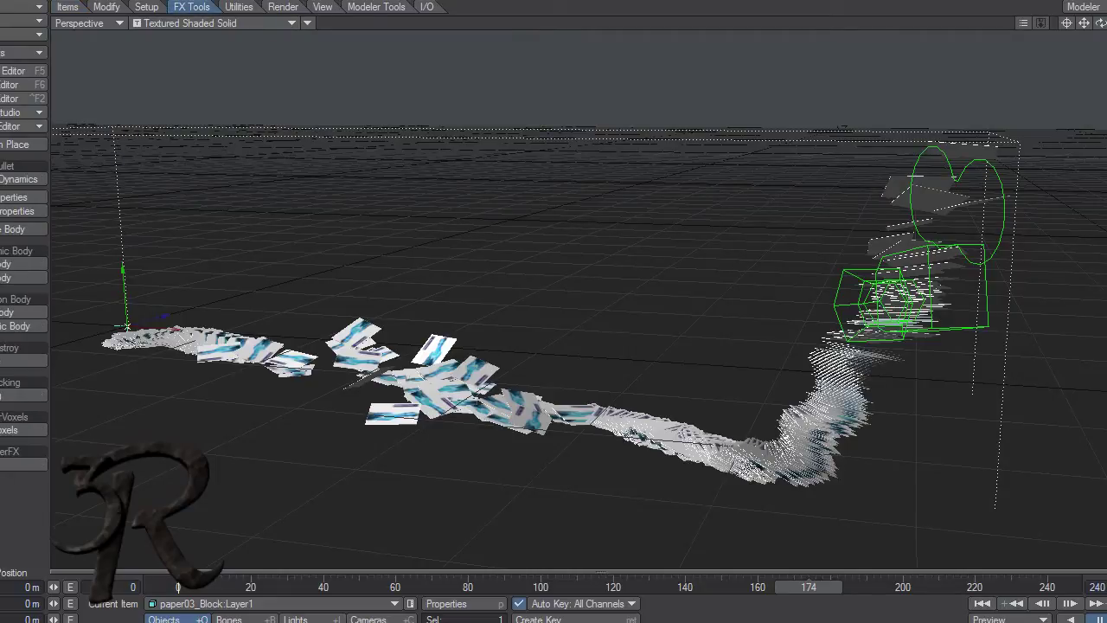
click(4, 198)
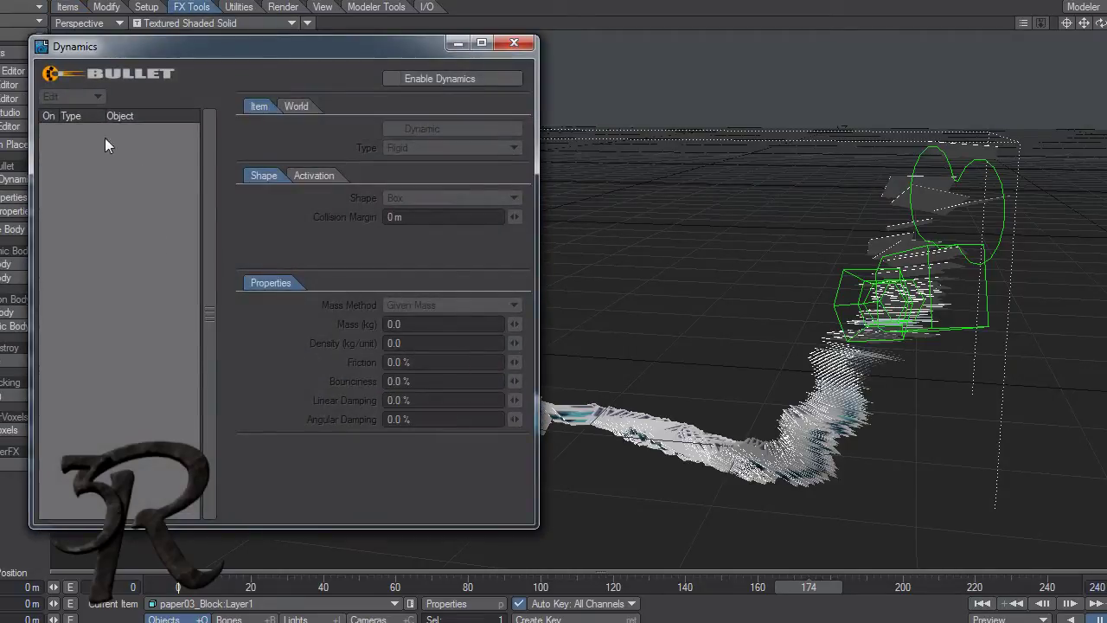
click(513, 42)
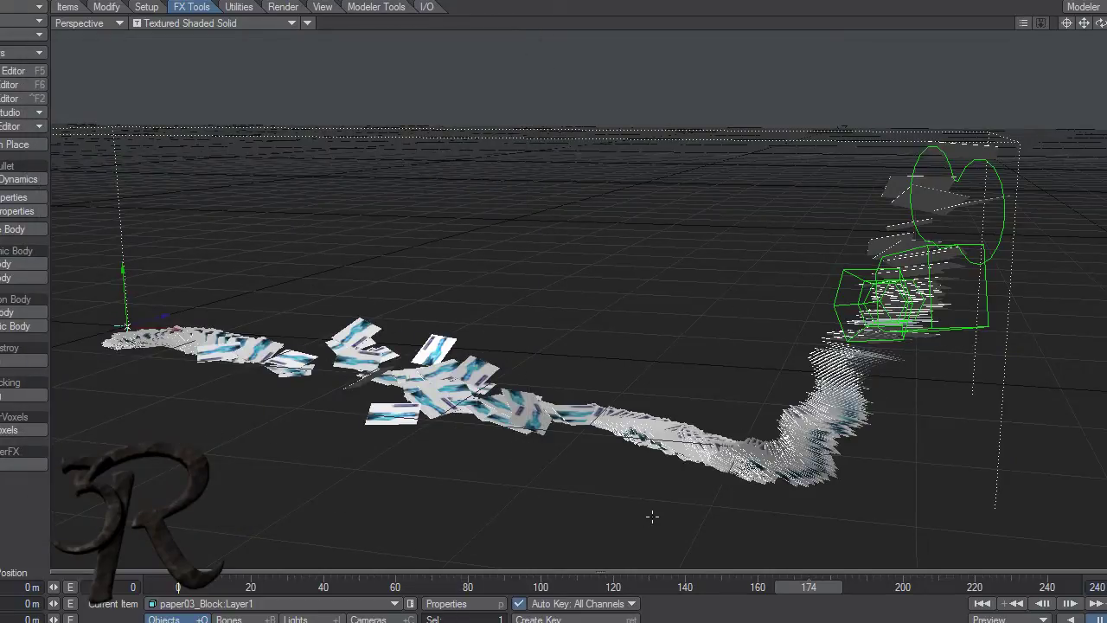
drag(812, 588, 177, 587)
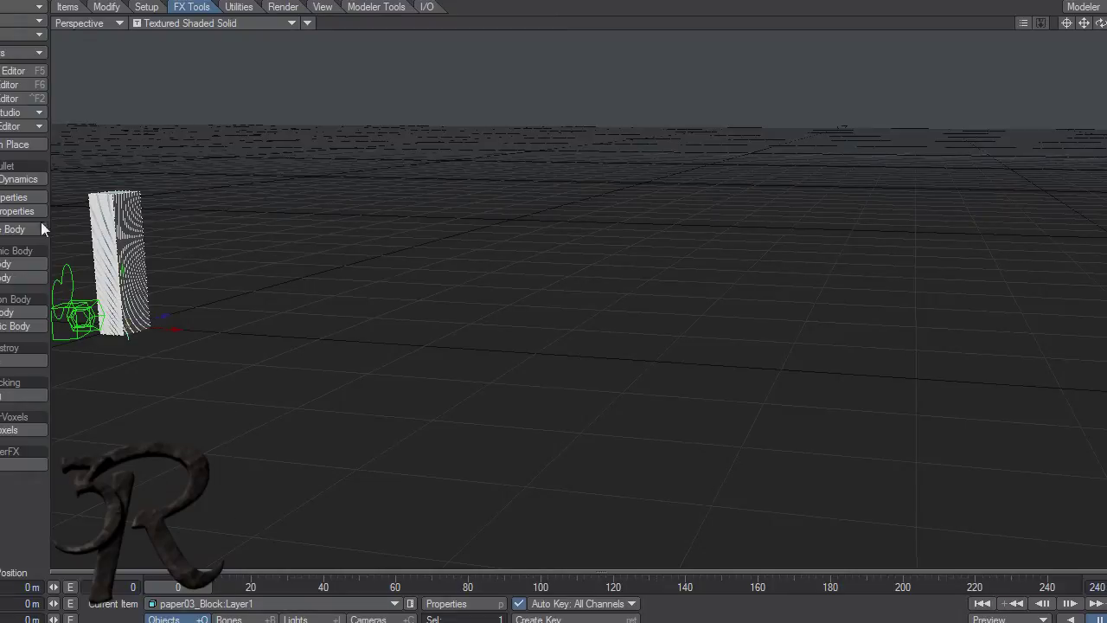
In the Scene Editor, hide paper03_Block:Layer1 and make paper04_Block:Layer1 visible with textured shading.
click(10, 128)
click(16, 129)
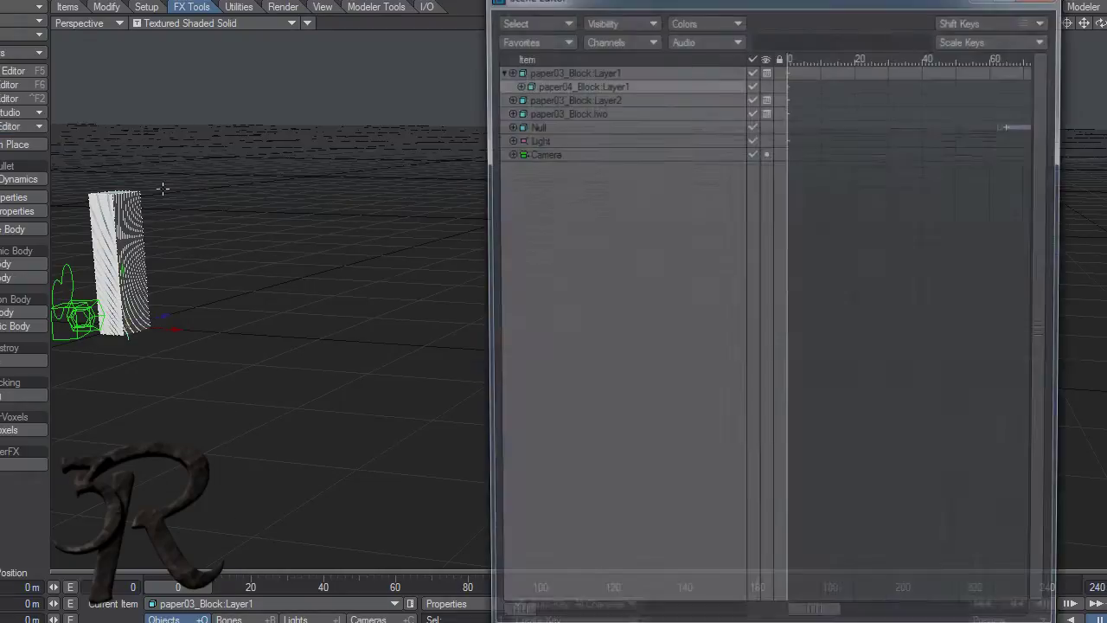
click(558, 85)
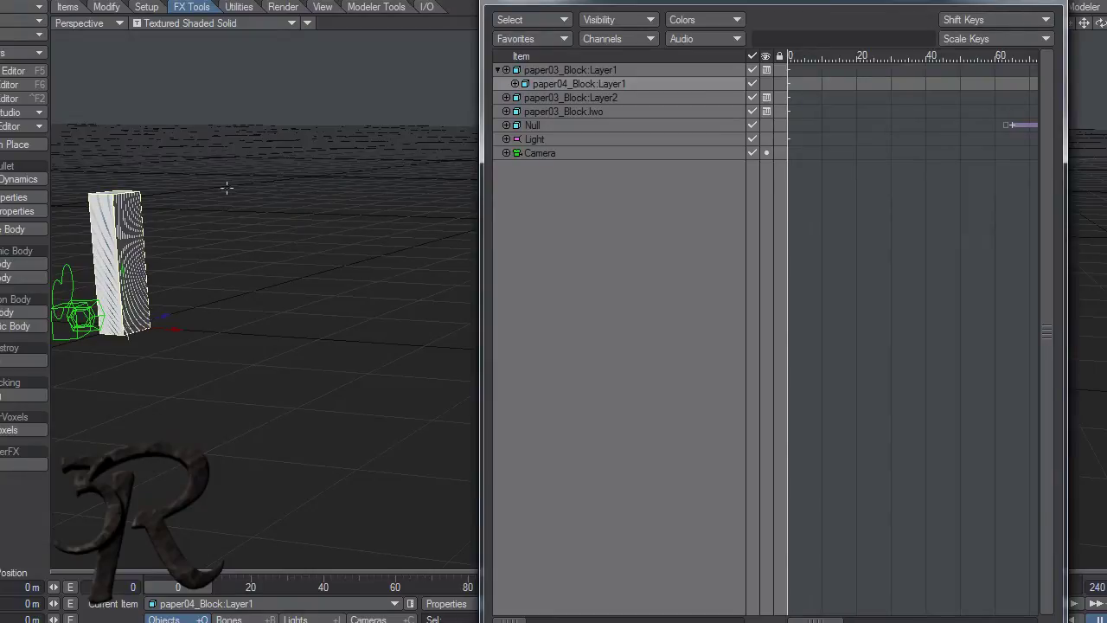
click(767, 69)
click(736, 17)
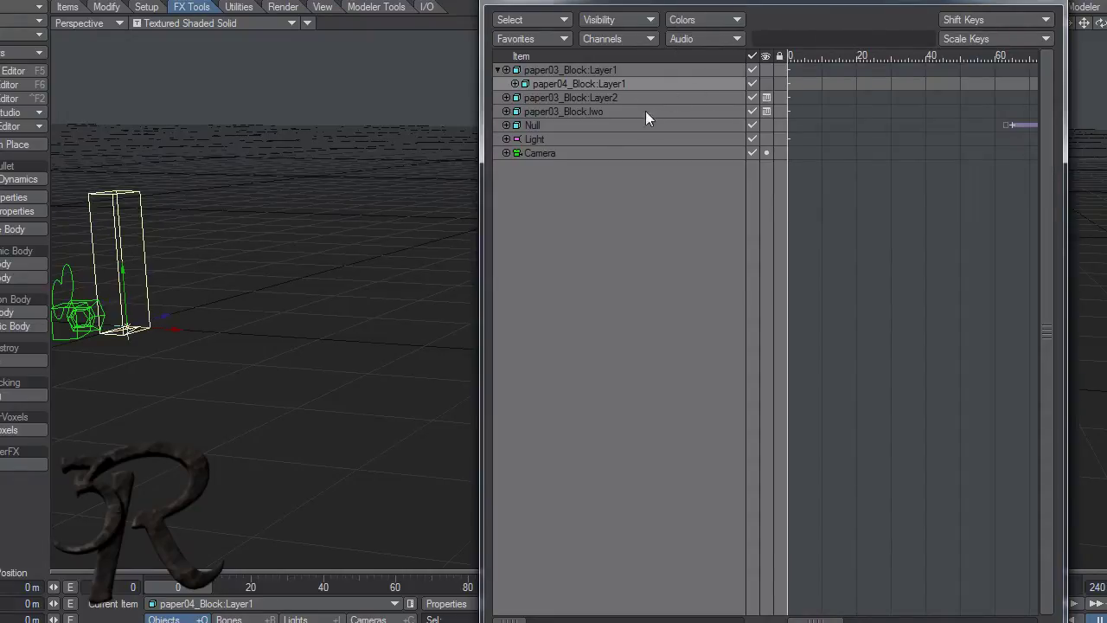
click(768, 84)
click(729, 170)
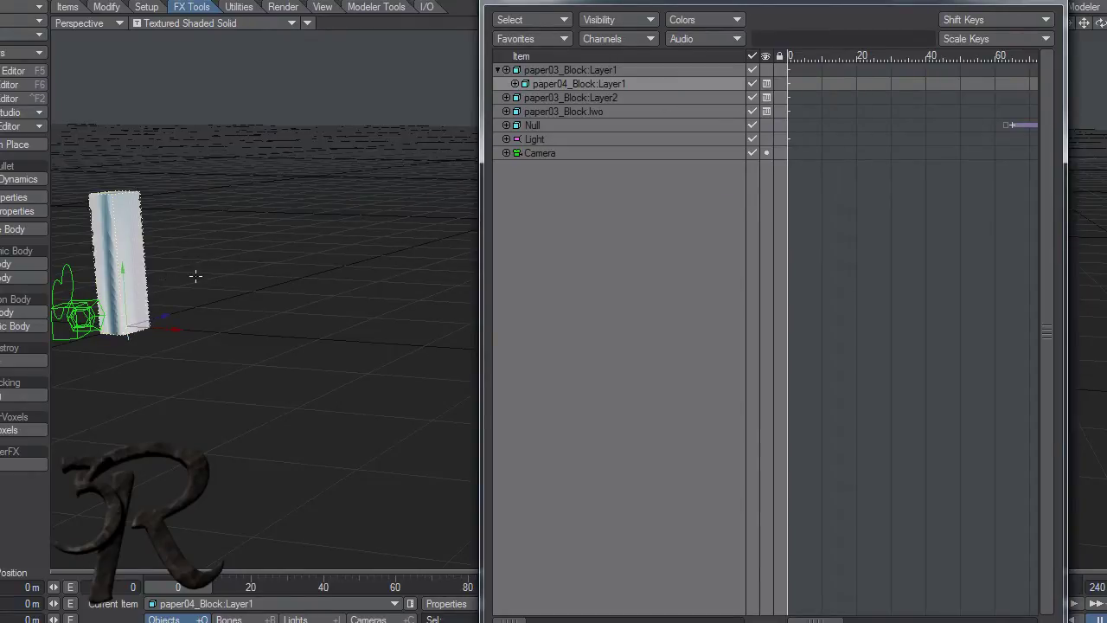
Examine the visible paper stack up close and compare the parent paper03_Block:Layer1 with its child paper04_Block:Layer1.
drag(195, 276, 192, 273)
key(ctrl+z)
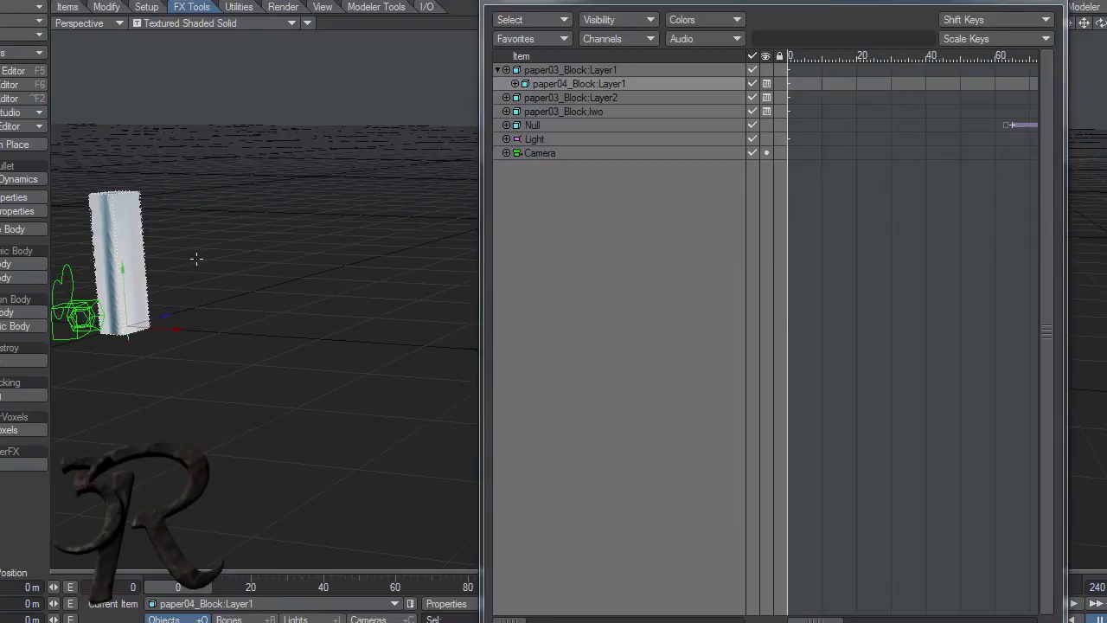
ctrl+alt+drag(149, 250, 119, 233)
alt+drag(260, 259, 212, 259)
alt+drag(212, 150, 238, 202)
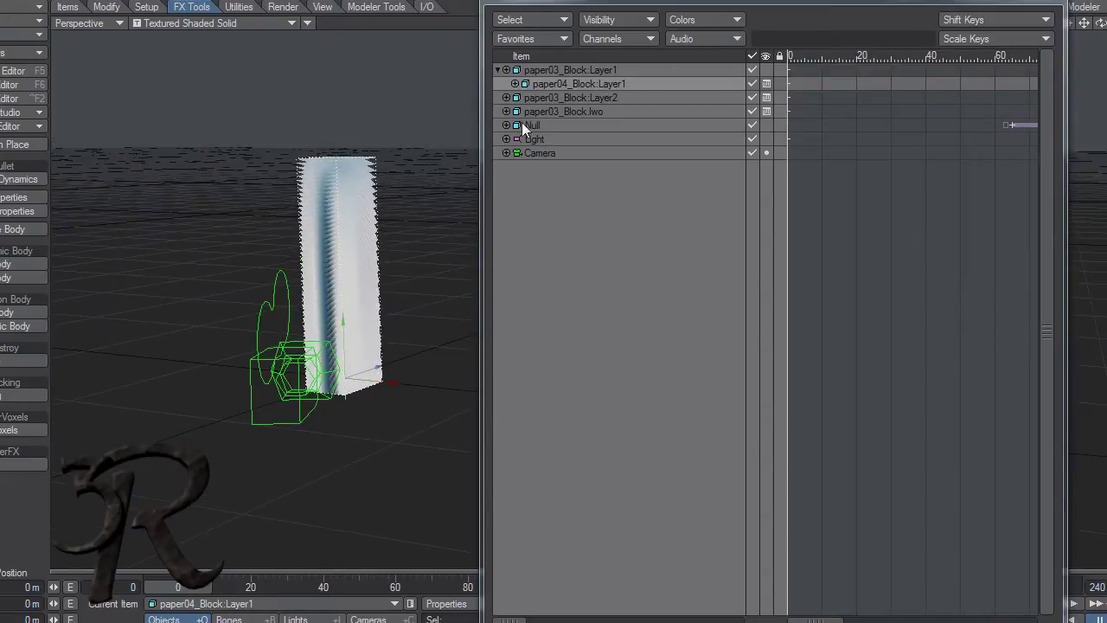
click(540, 69)
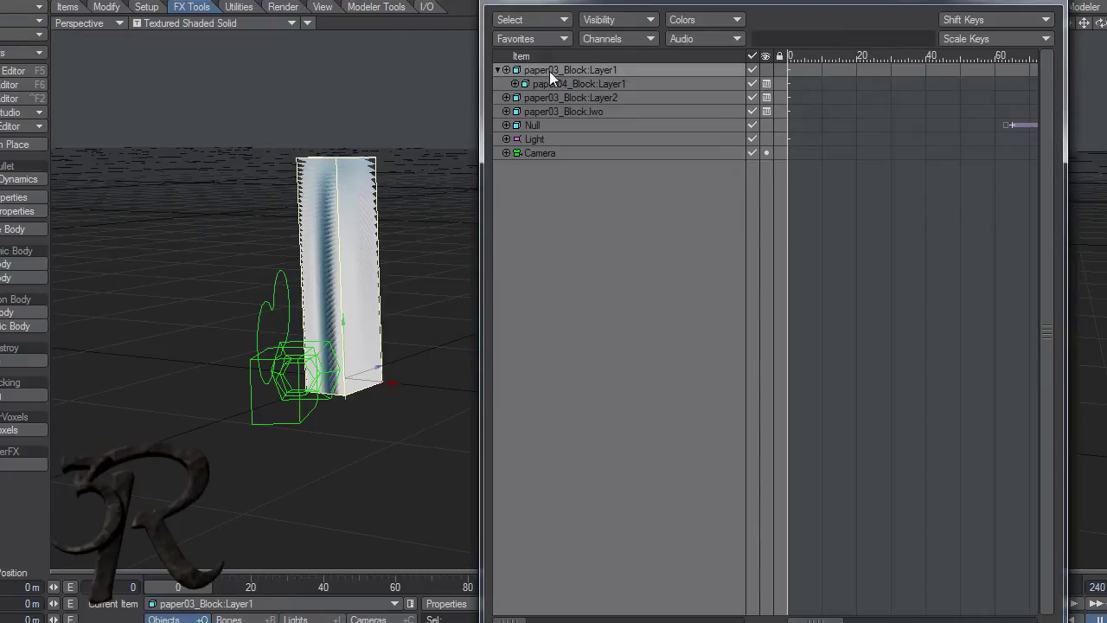
click(549, 84)
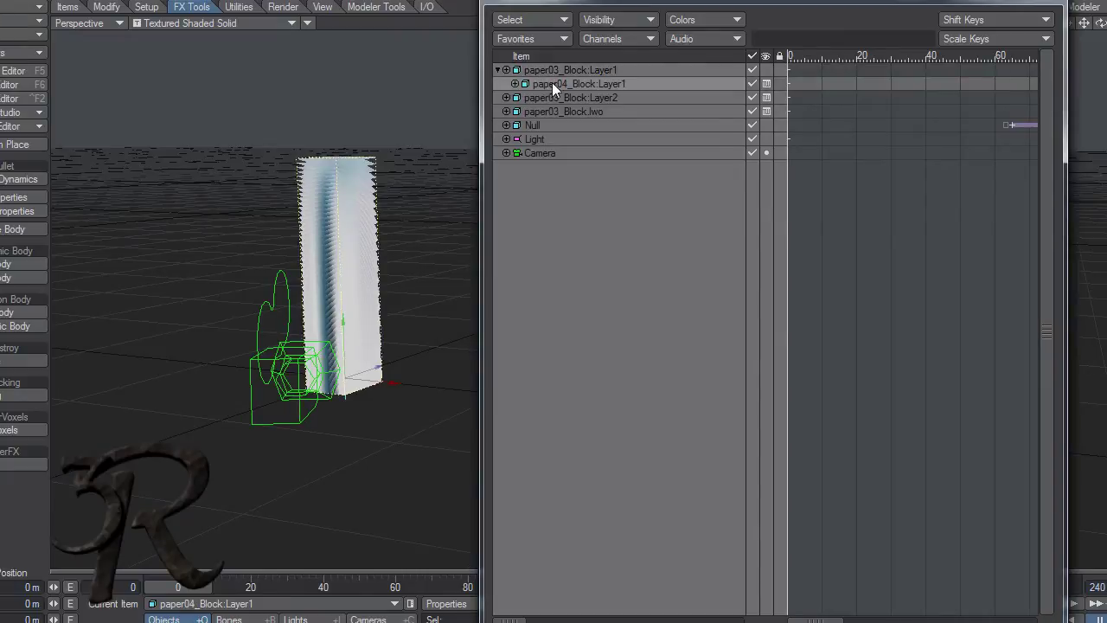
click(548, 67)
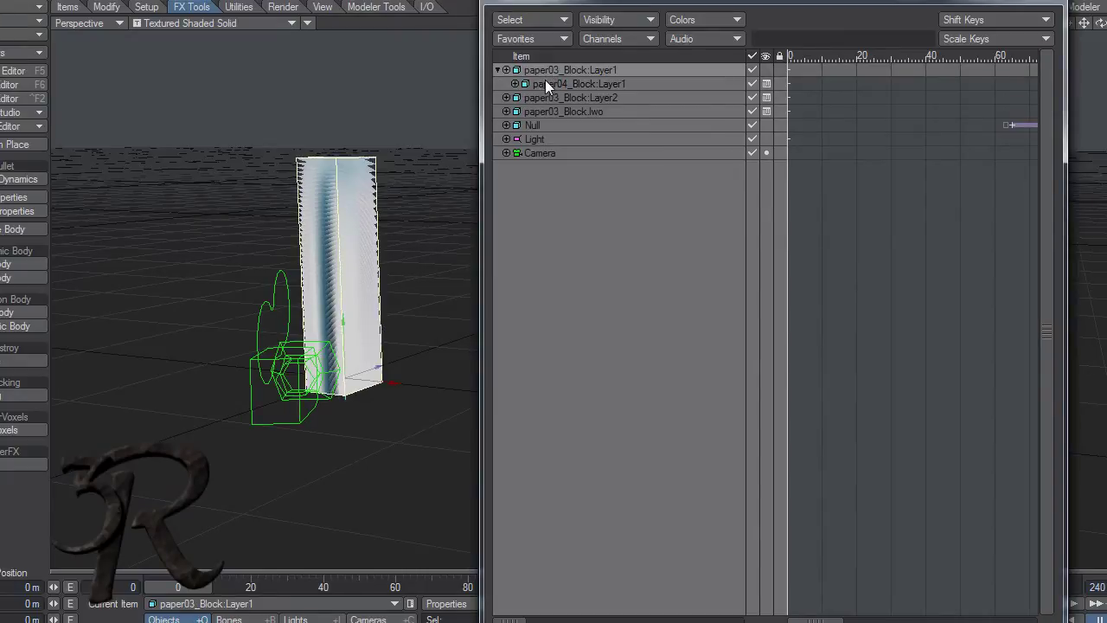
click(545, 80)
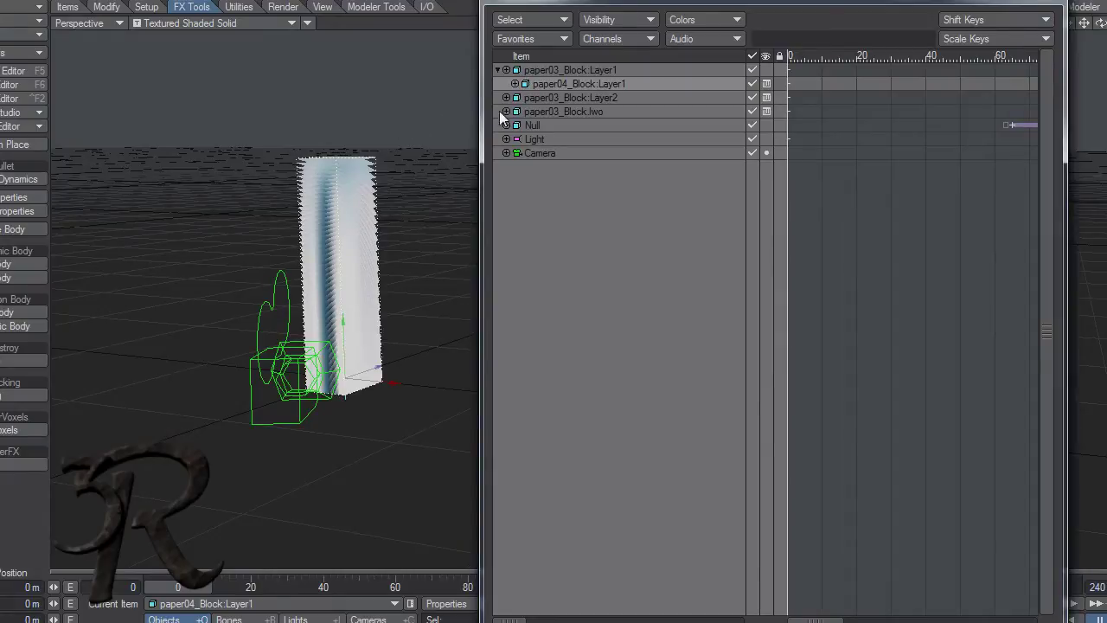
Enable the FX_MetaLink displacement on paper04_Block:Layer1 and close its properties.
double_click(547, 84)
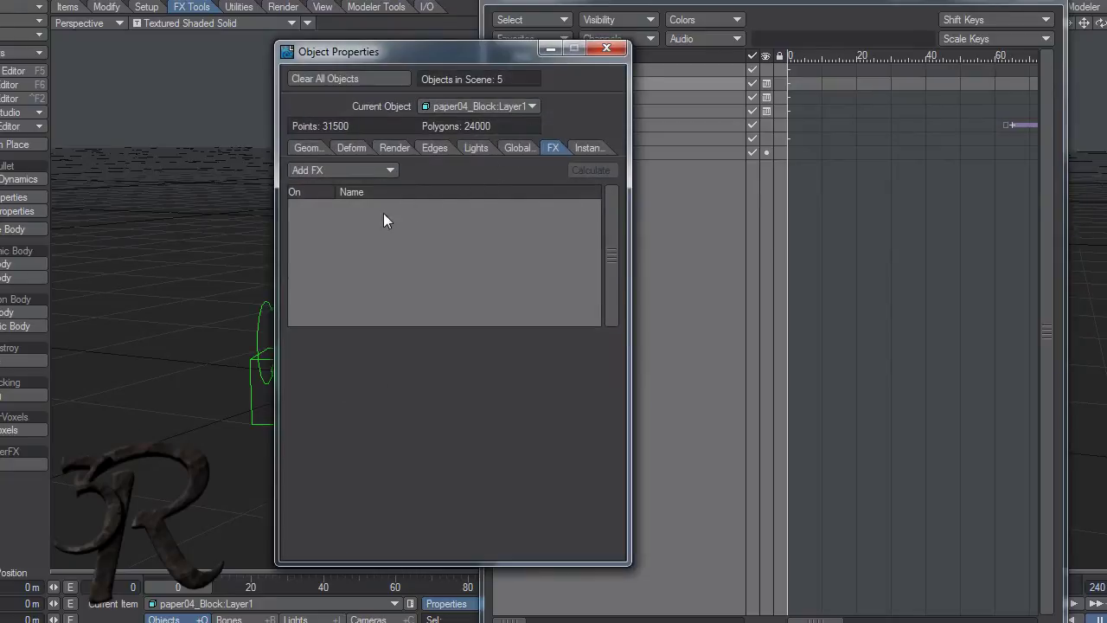
click(351, 149)
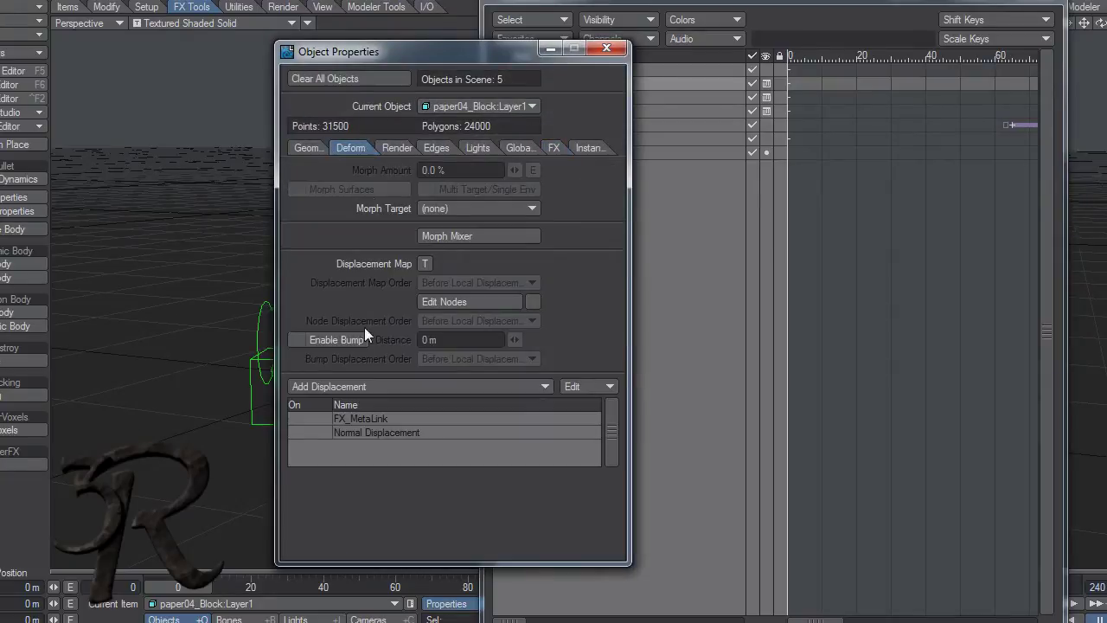
click(363, 417)
click(294, 419)
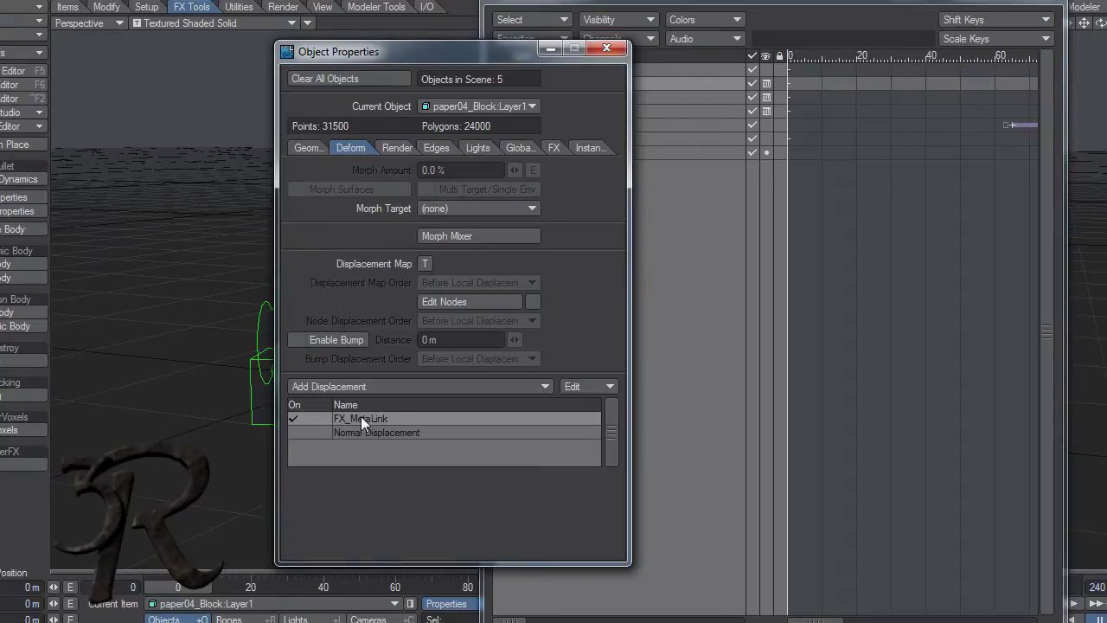
click(383, 388)
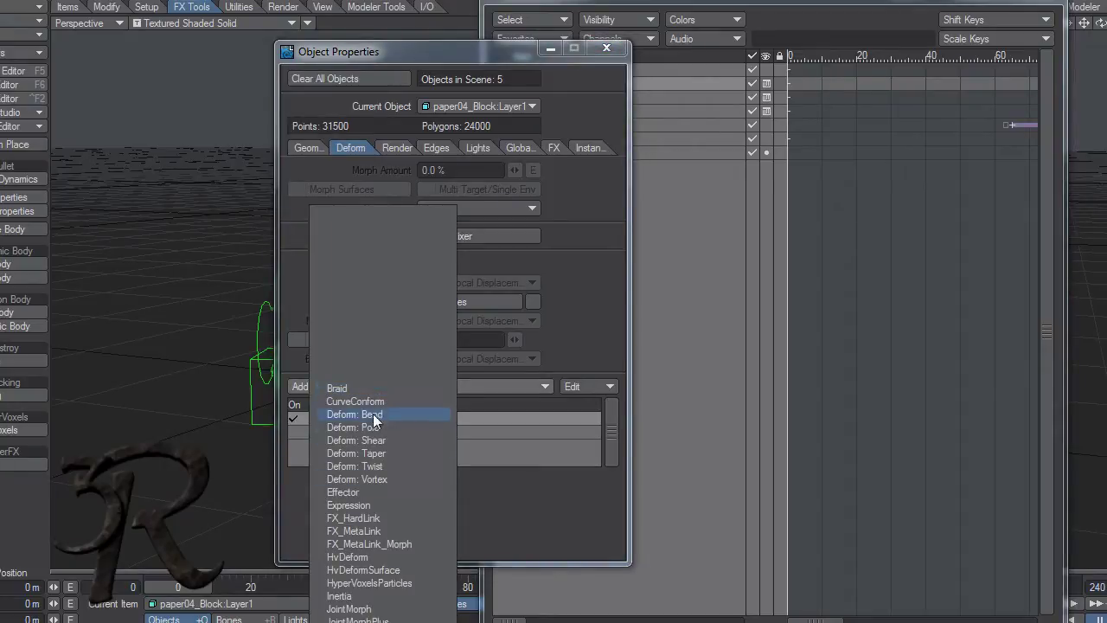
mouse_move(358, 618)
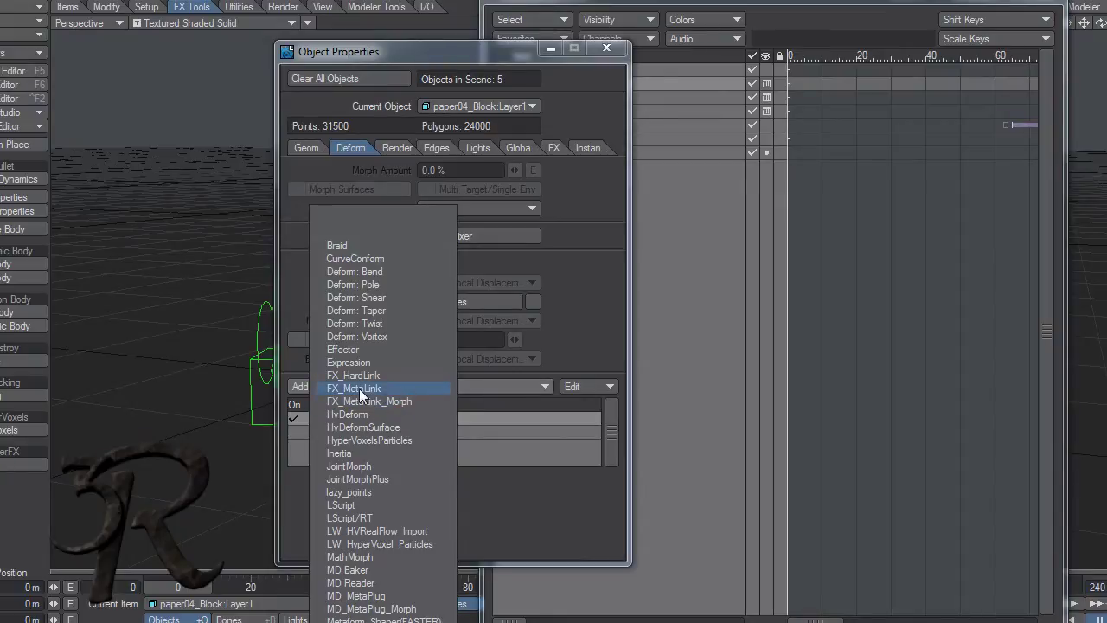
click(606, 50)
click(605, 49)
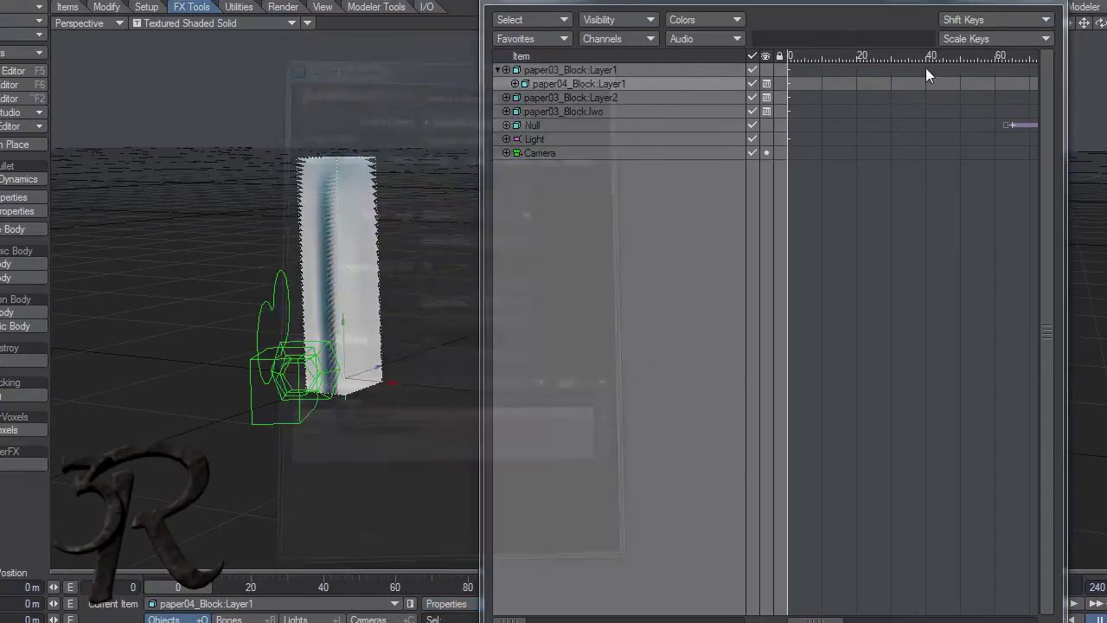
Close the Scene Editor and scrub through the linked papers' fall in the perspective and camera views, ending at frame 185.
click(1044, 6)
drag(178, 588, 773, 588)
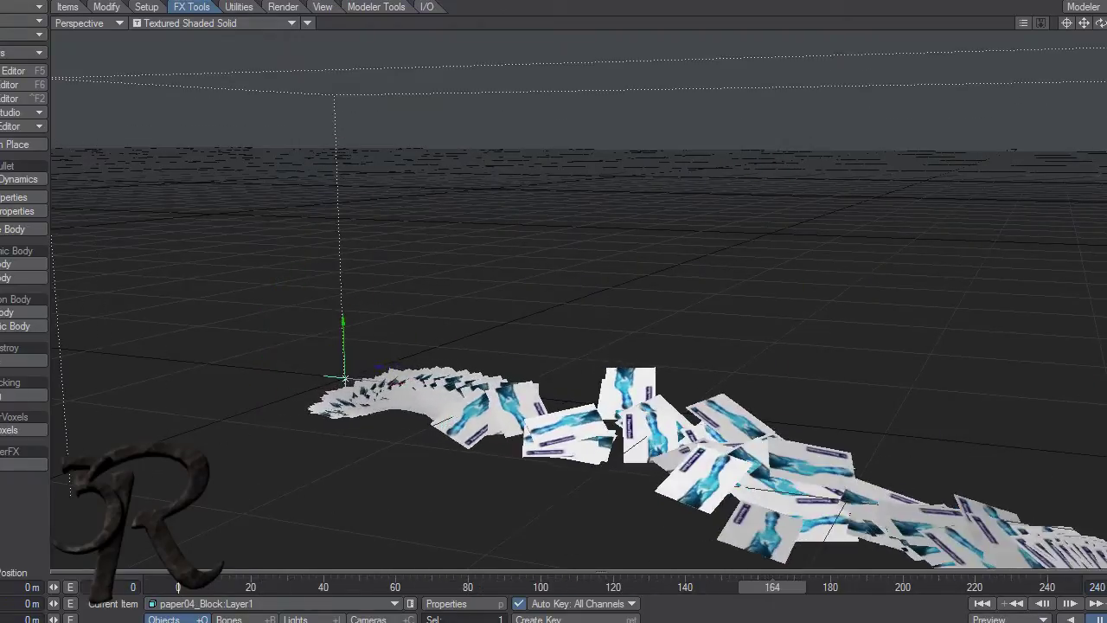
scroll(823, 415, down, 6)
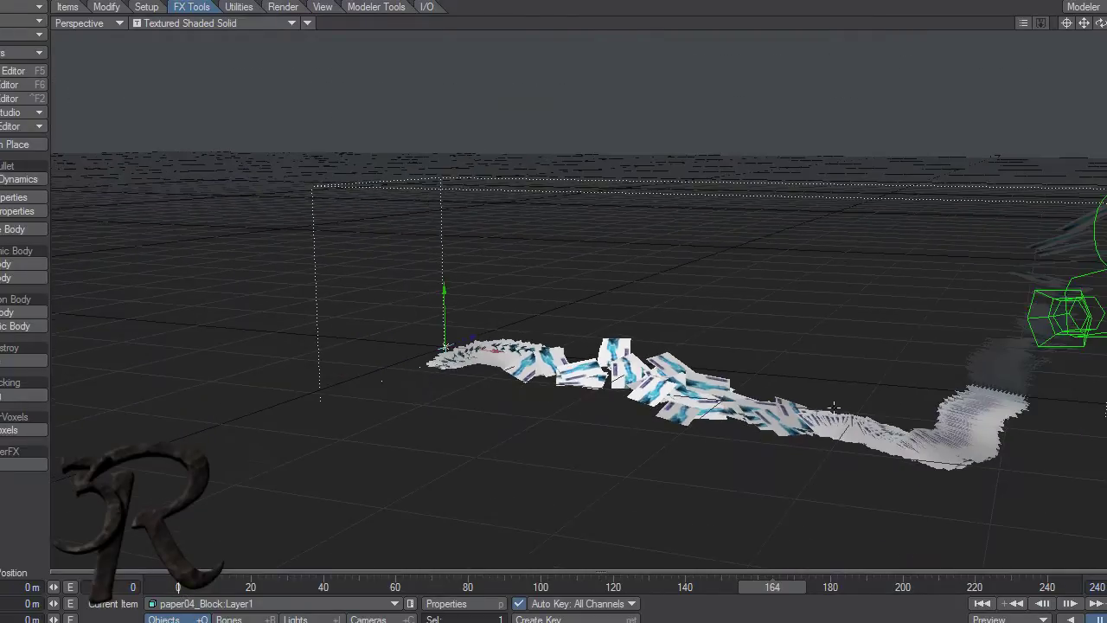
alt+drag(833, 408, 860, 405)
scroll(860, 406, down, 1)
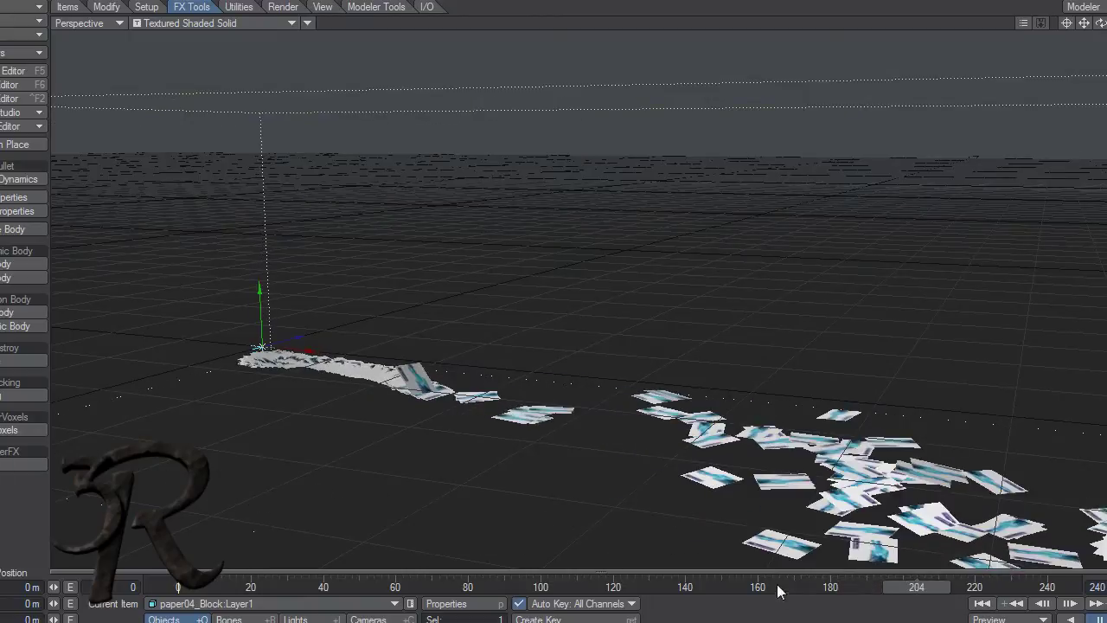
key(6)
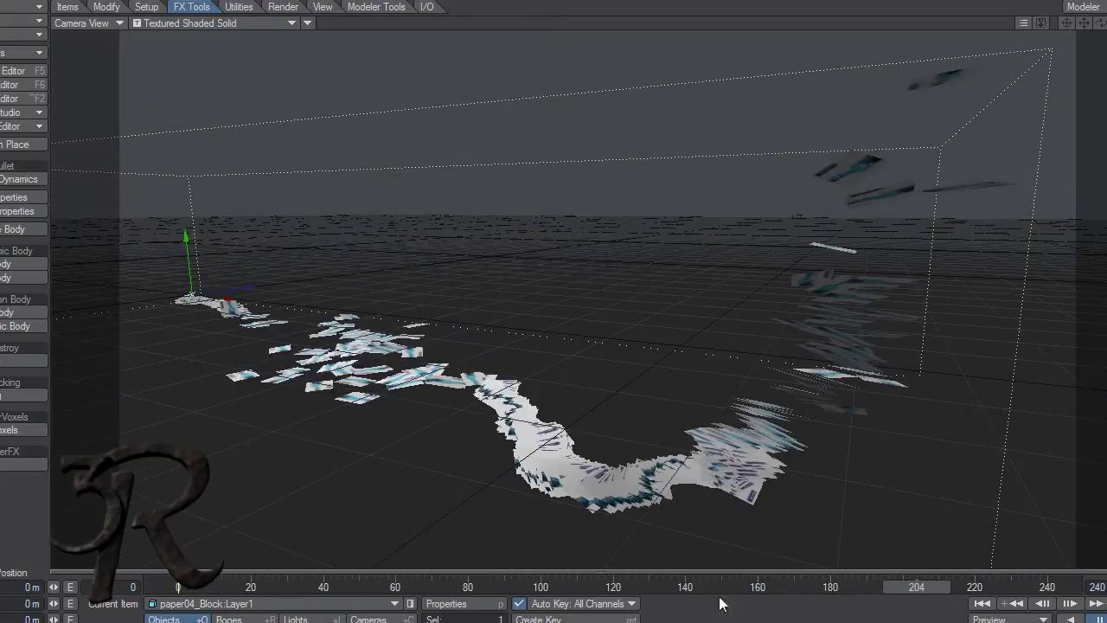
drag(960, 587, 645, 586)
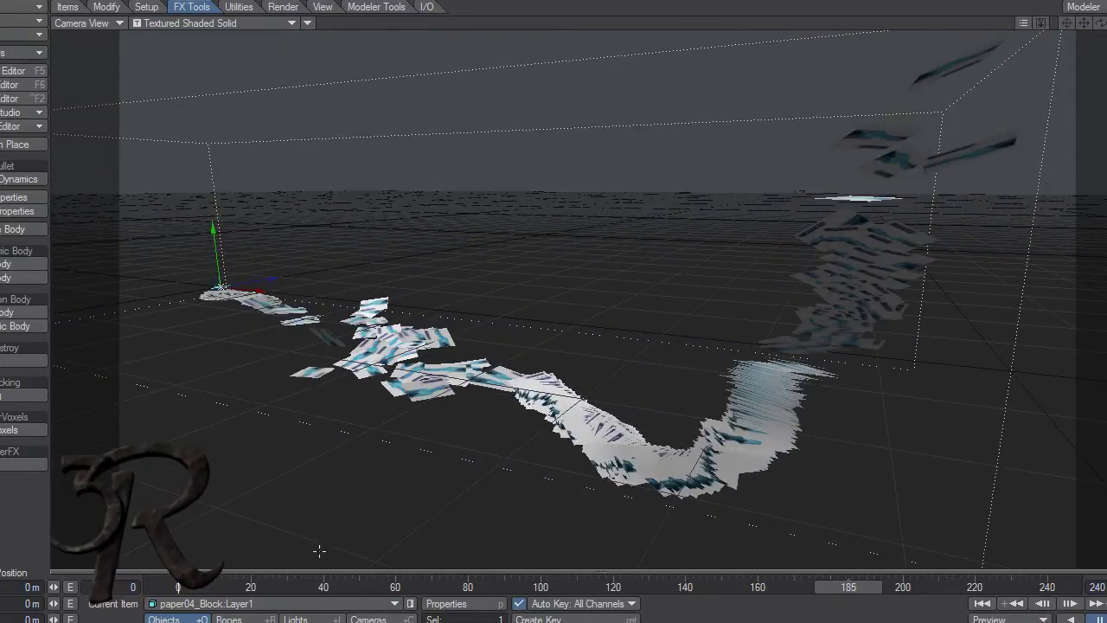
Open the properties of paper04_Block:Layer1 and locate Normal Displacement among the available displacement types.
click(461, 604)
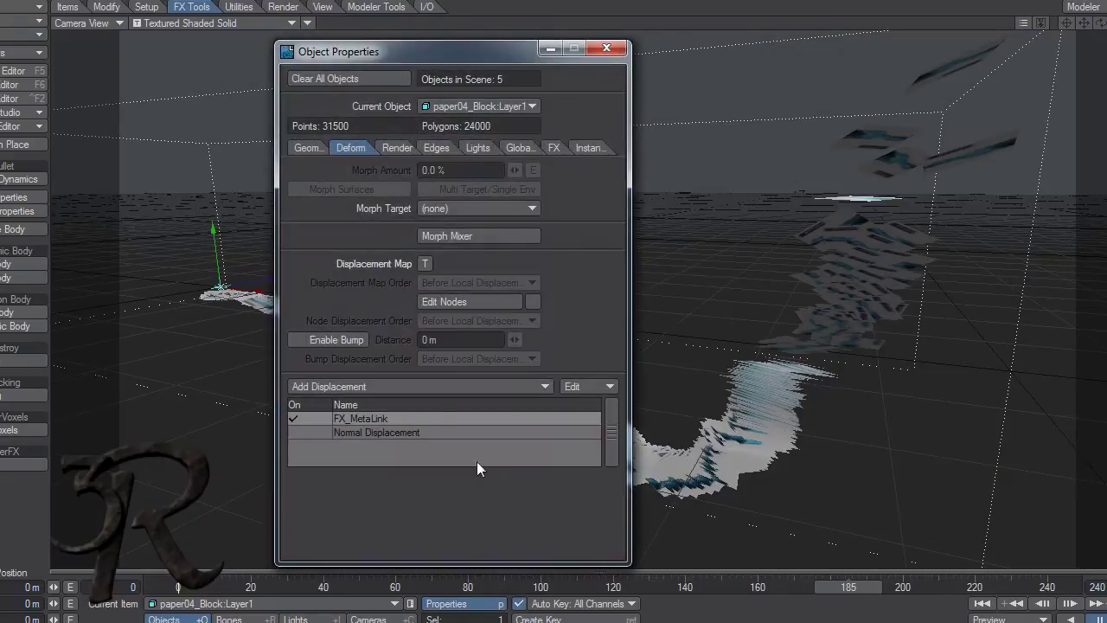
click(349, 434)
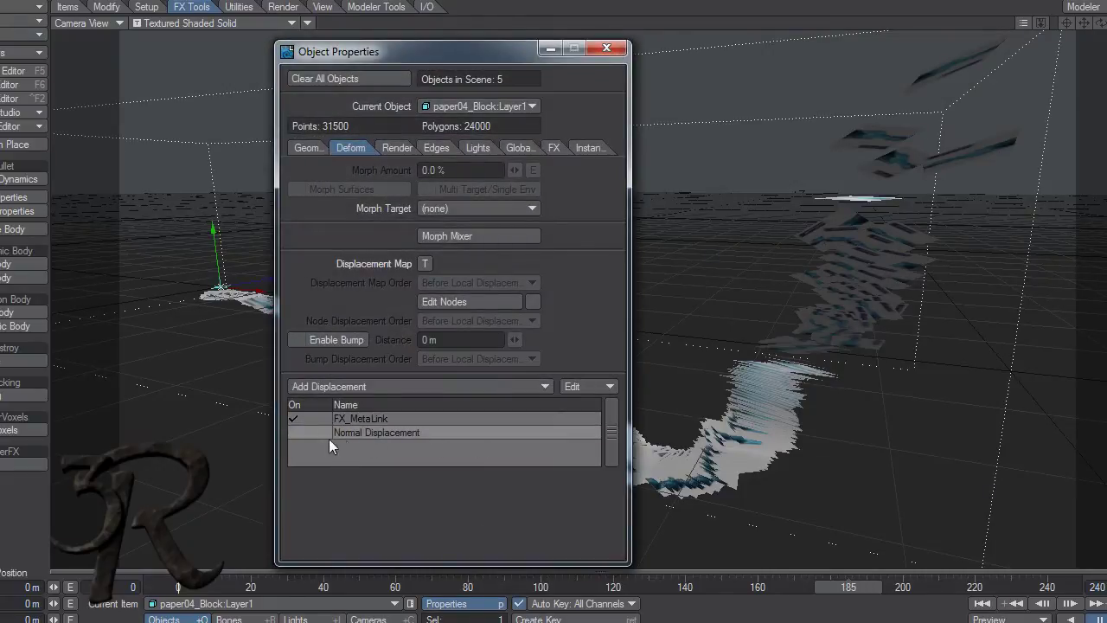
click(376, 386)
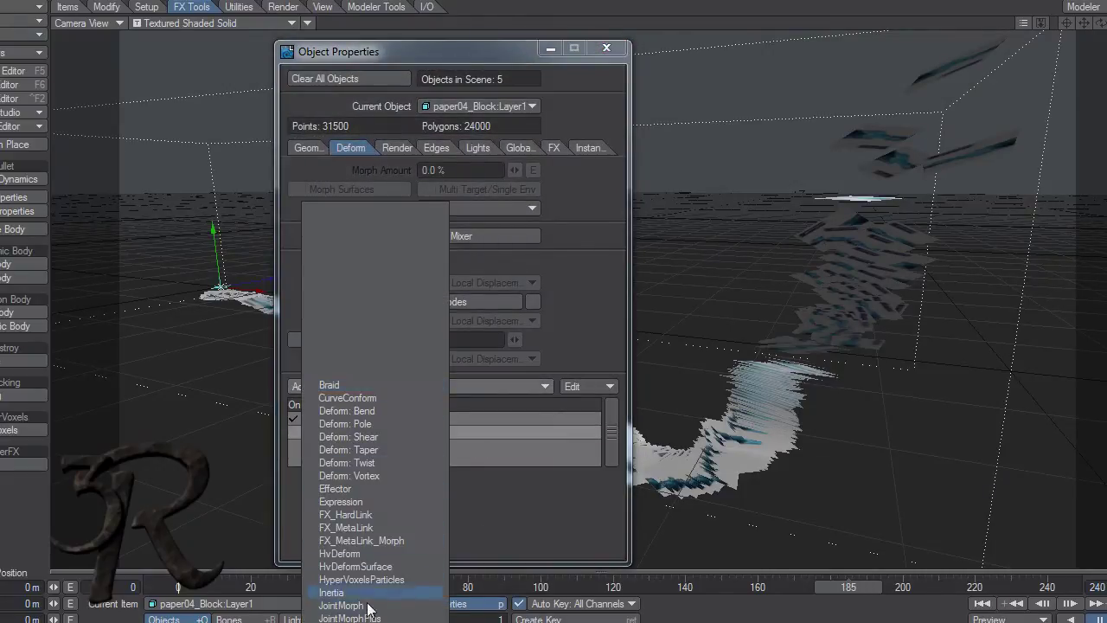
mouse_move(375, 620)
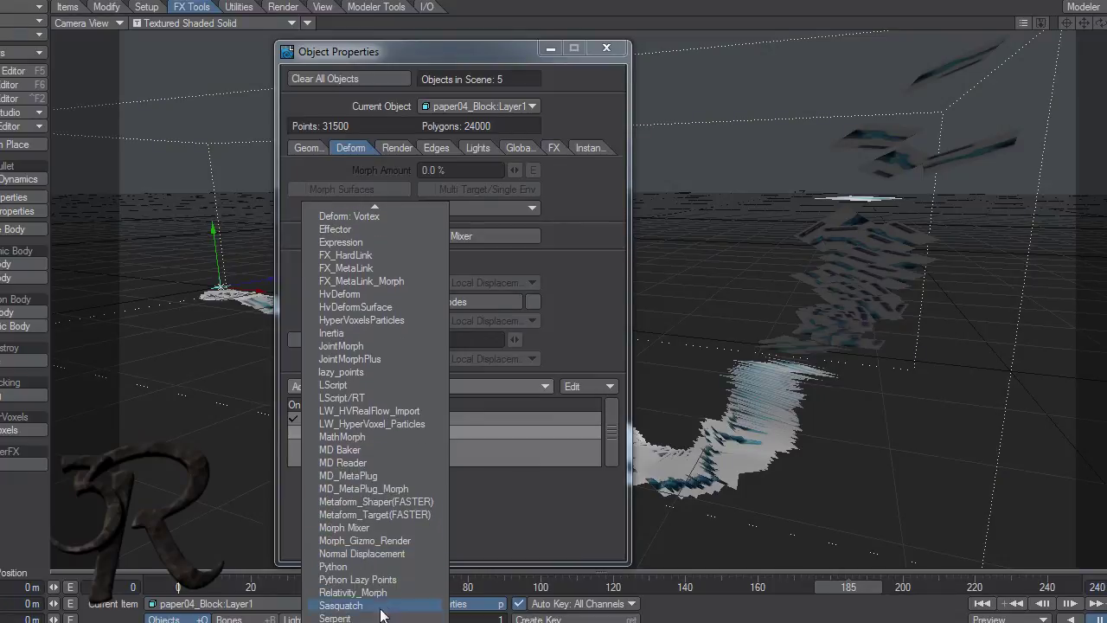
click(353, 552)
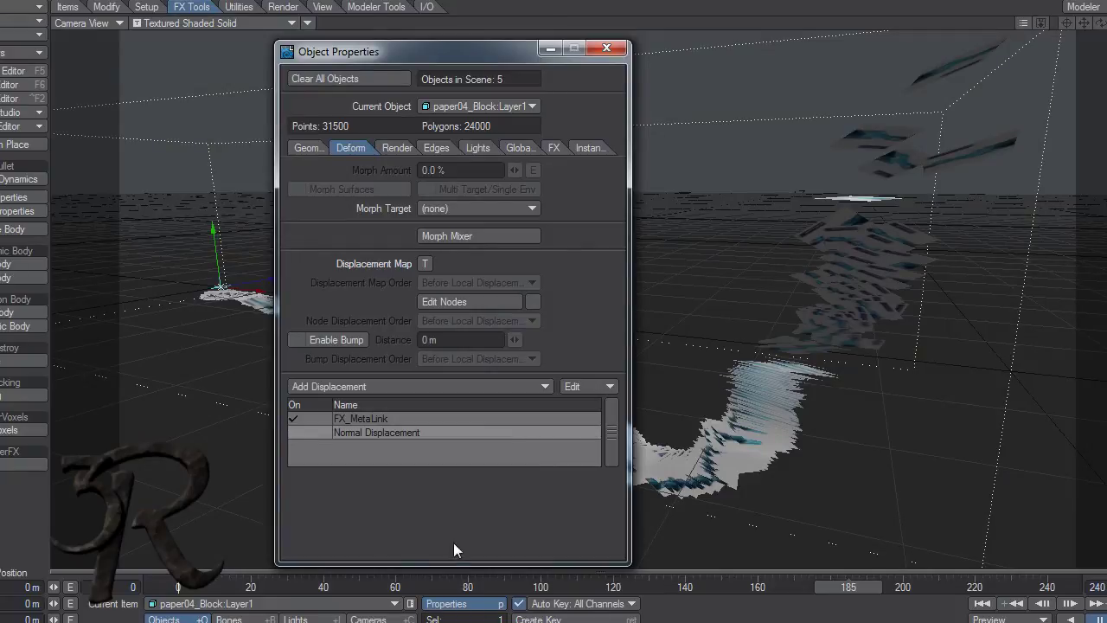
Return to frame 0, enable the Normal Displacement on paper04_Block:Layer1 and close its properties.
drag(452, 57, 434, 39)
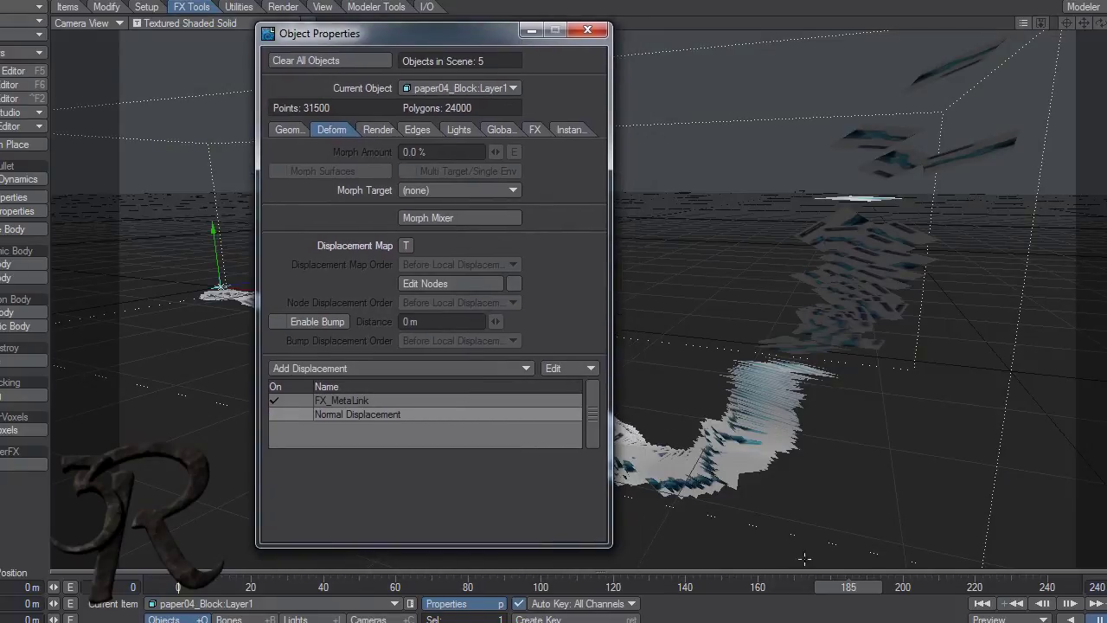
drag(843, 593, 178, 593)
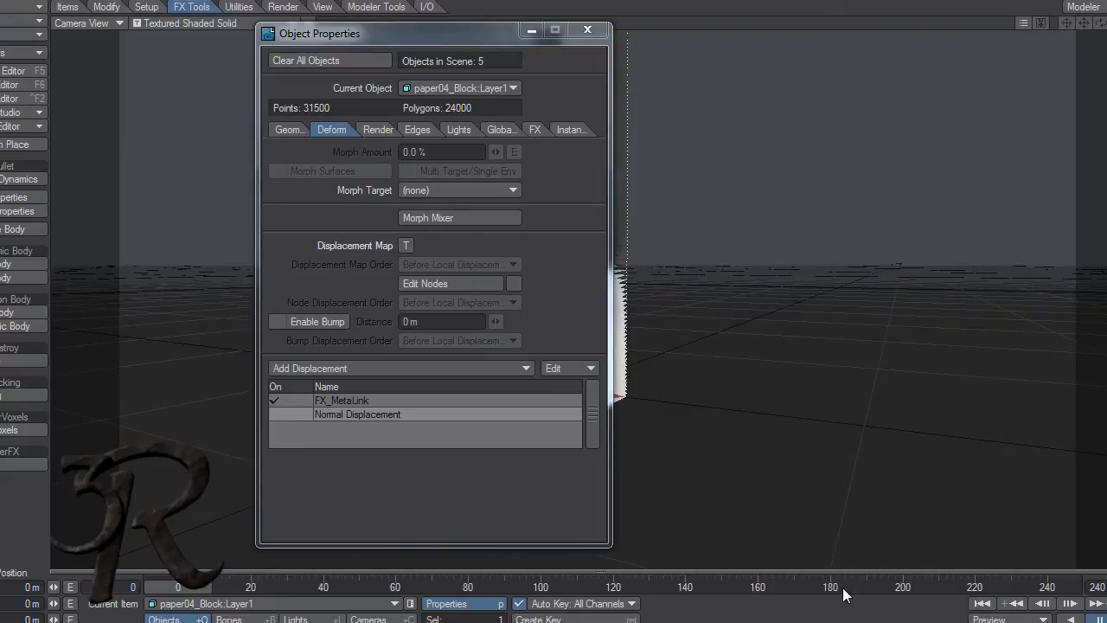
click(275, 415)
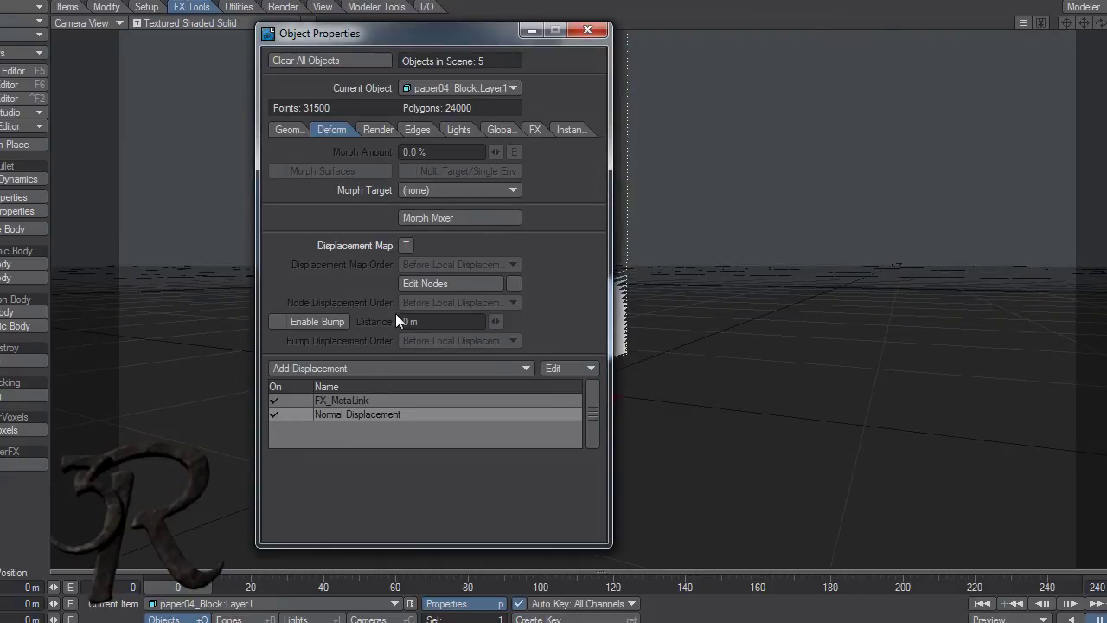
click(588, 33)
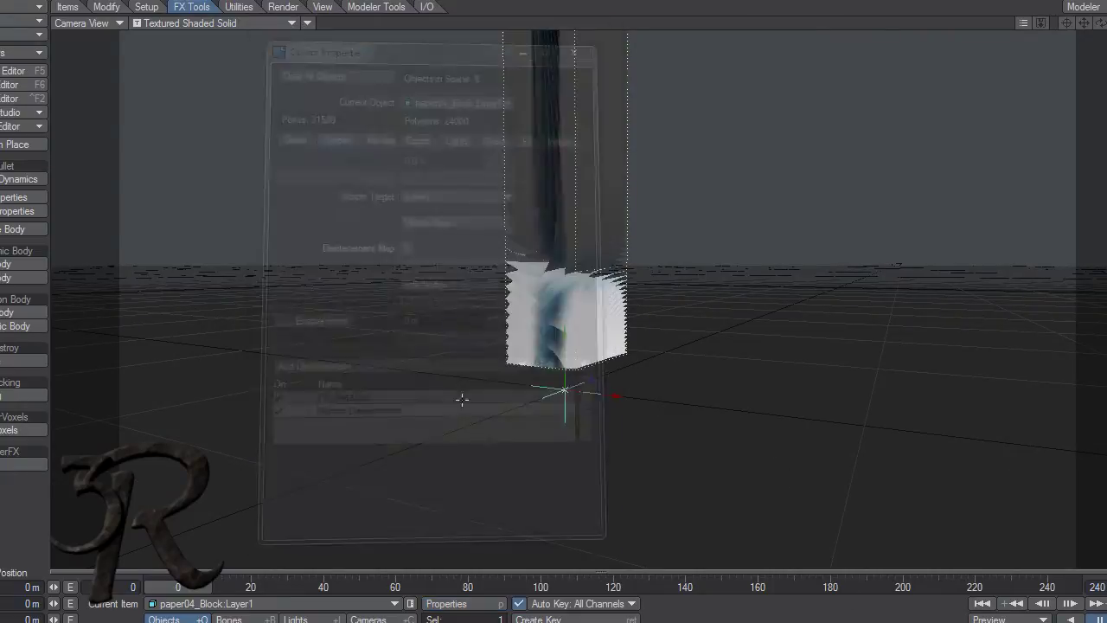
Scrub through the paper fall with Normal Displacement active, forward to frame 199 and back to frame 140.
drag(169, 593, 900, 588)
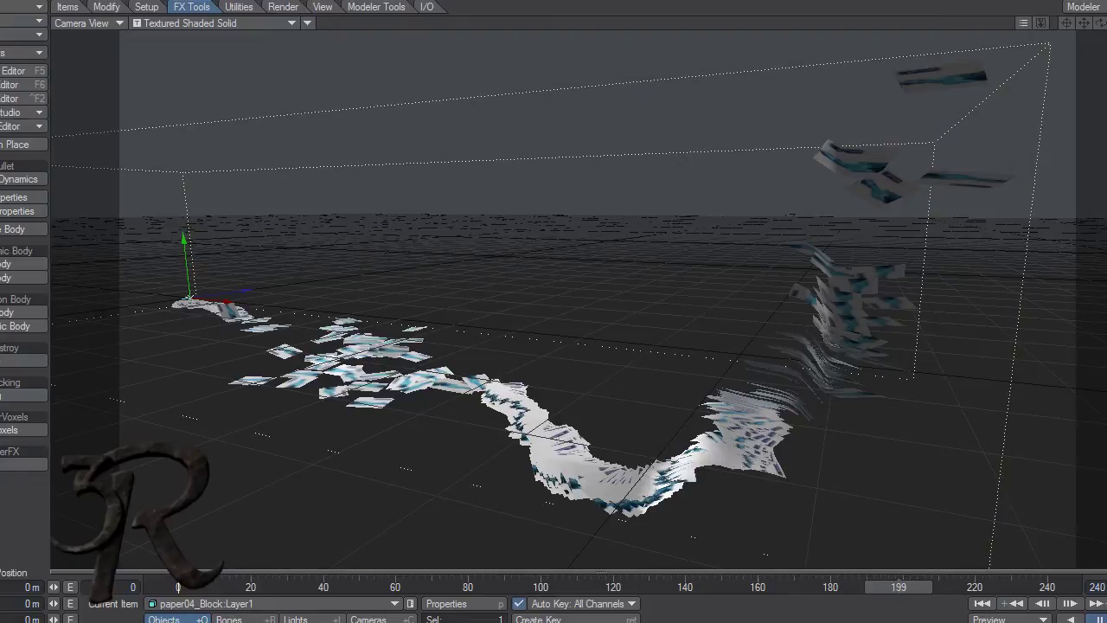
drag(900, 588, 675, 588)
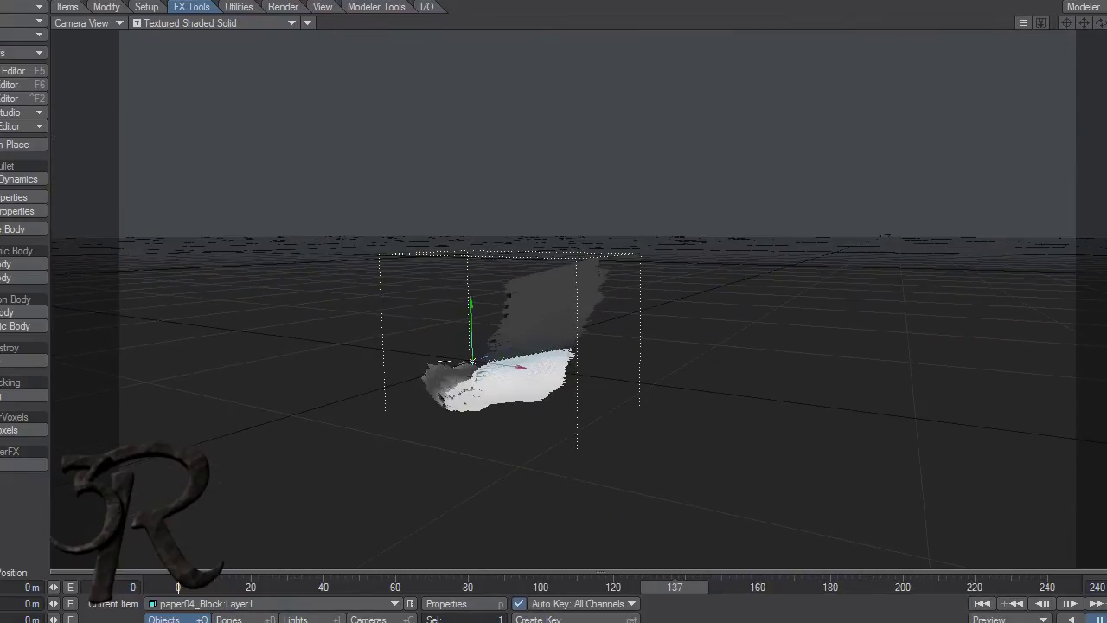
drag(705, 597, 681, 589)
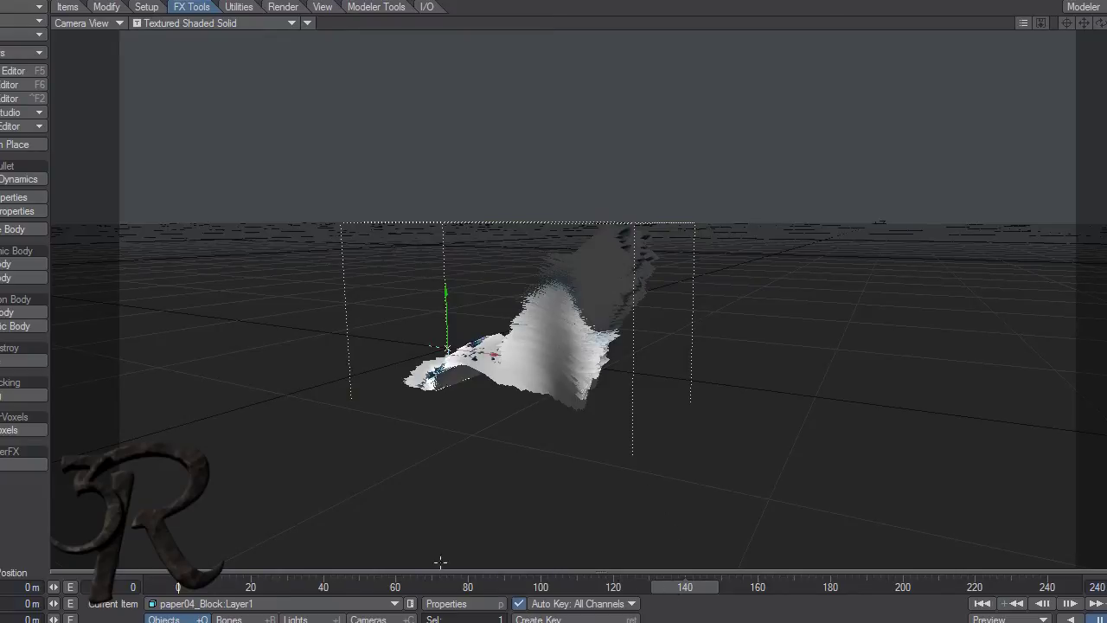
Open the Normal Displacement settings of paper04_Block:Layer1 and clear the Object Properties window from the view.
click(458, 605)
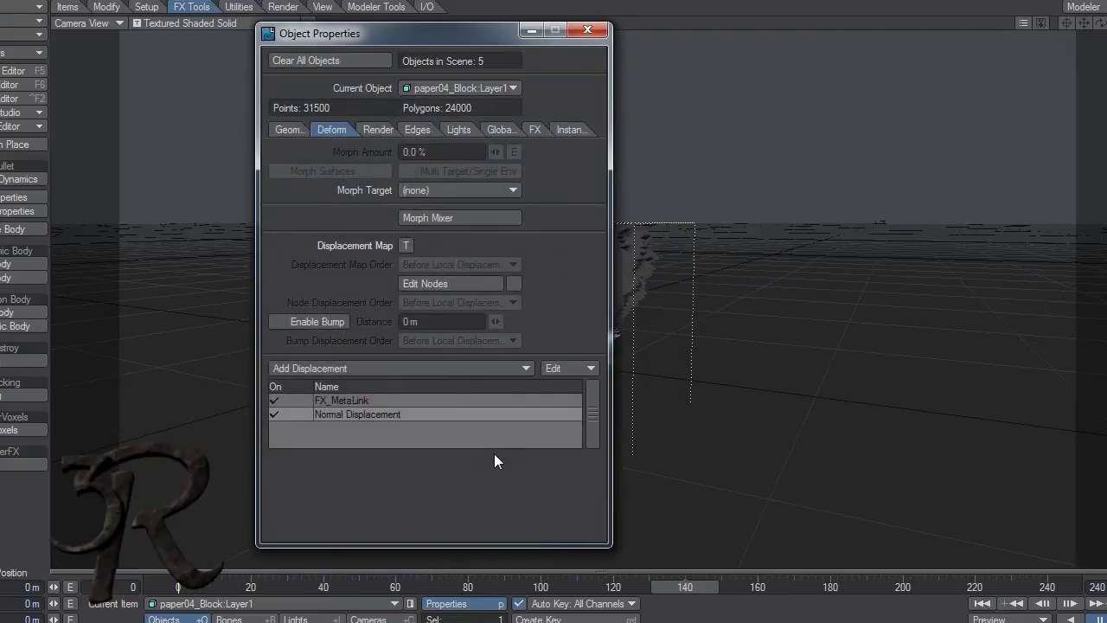
double_click(346, 414)
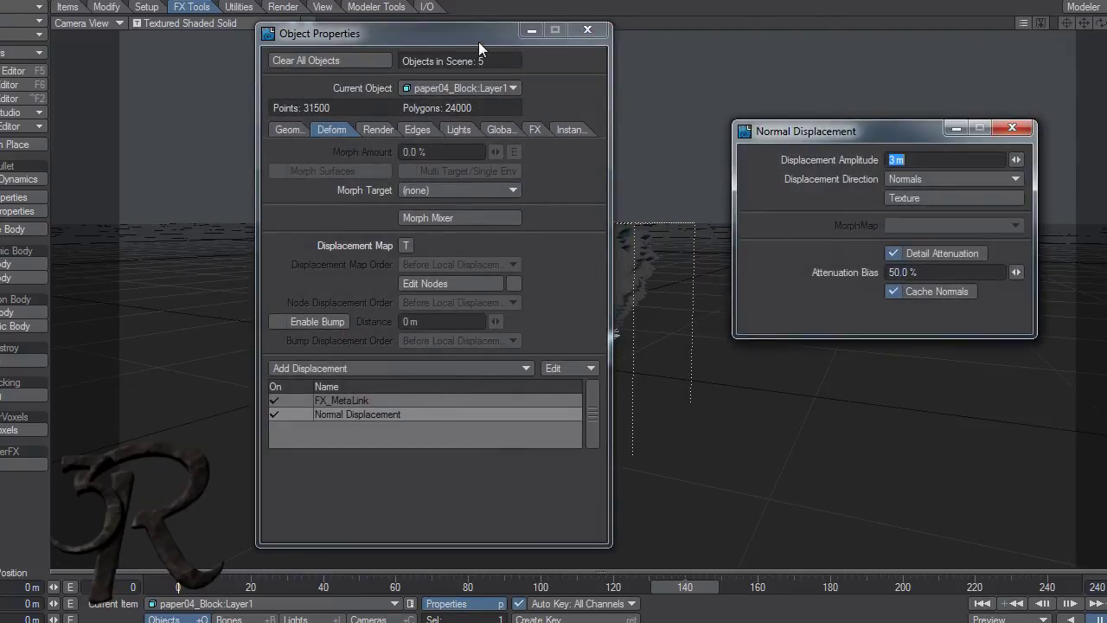
drag(478, 41, 211, 69)
click(319, 67)
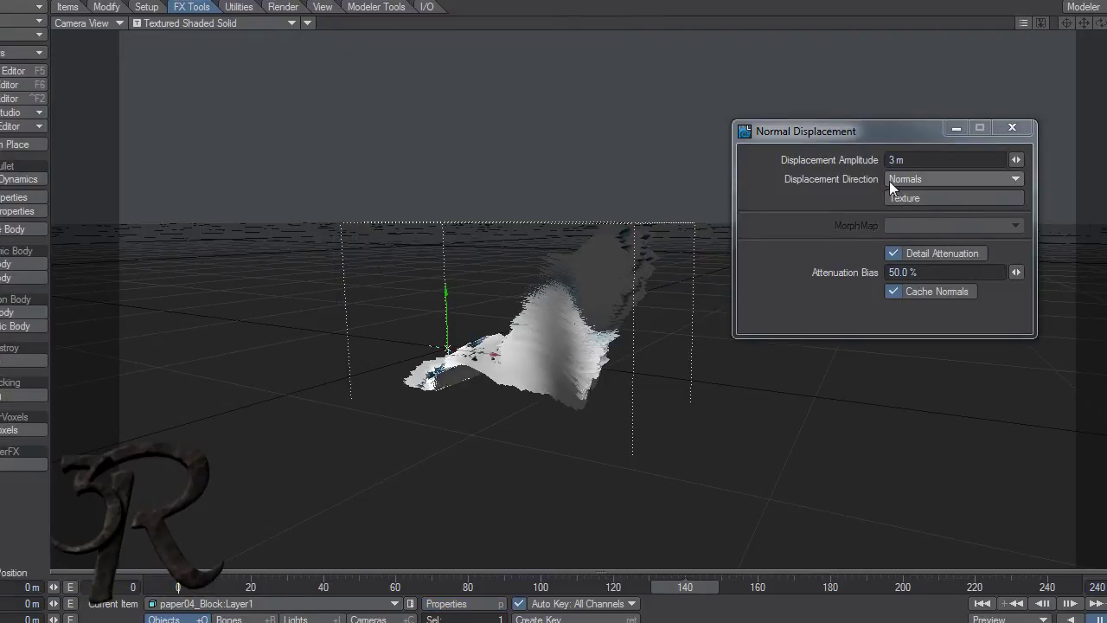
drag(882, 126, 892, 65)
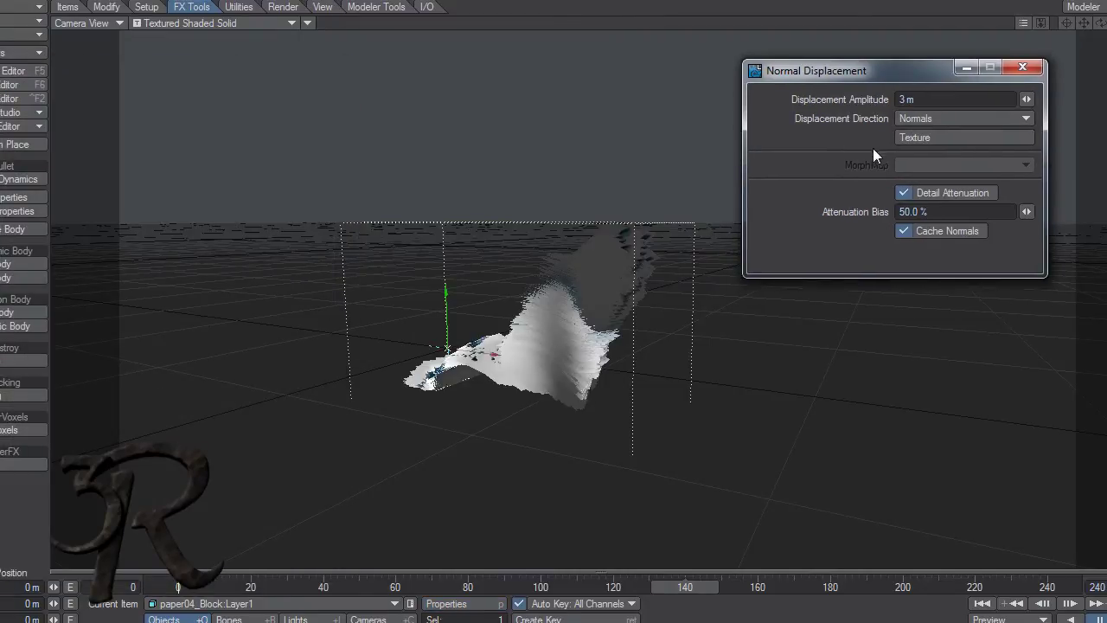
Examine the displacement texture's X Distance to Object gradient and Turbulence layers, and select the Null that the gradient references.
click(913, 138)
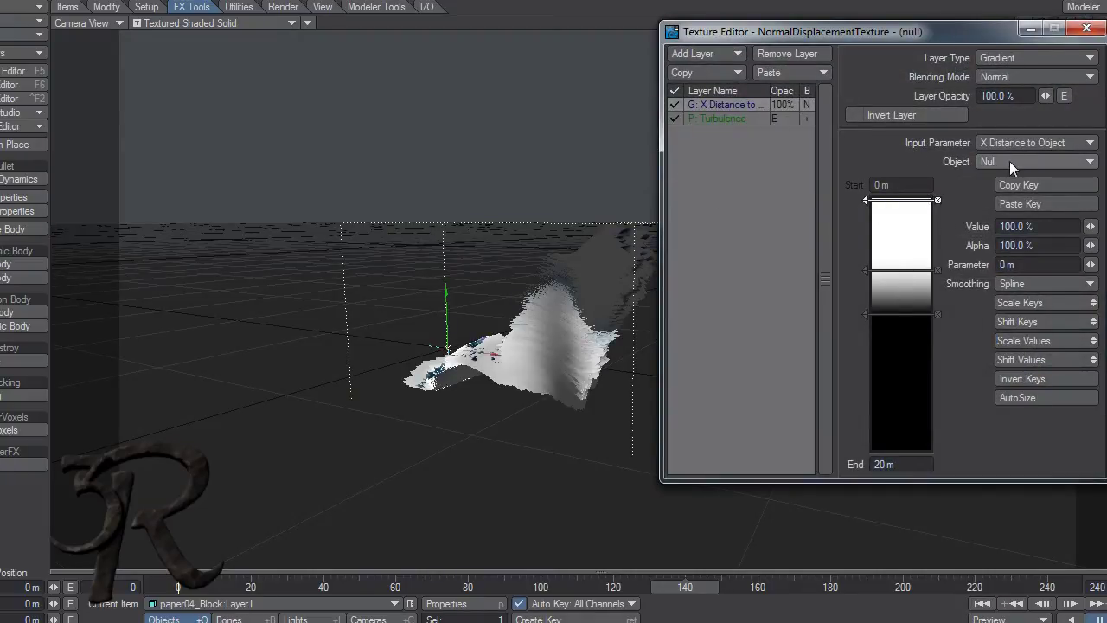
click(700, 118)
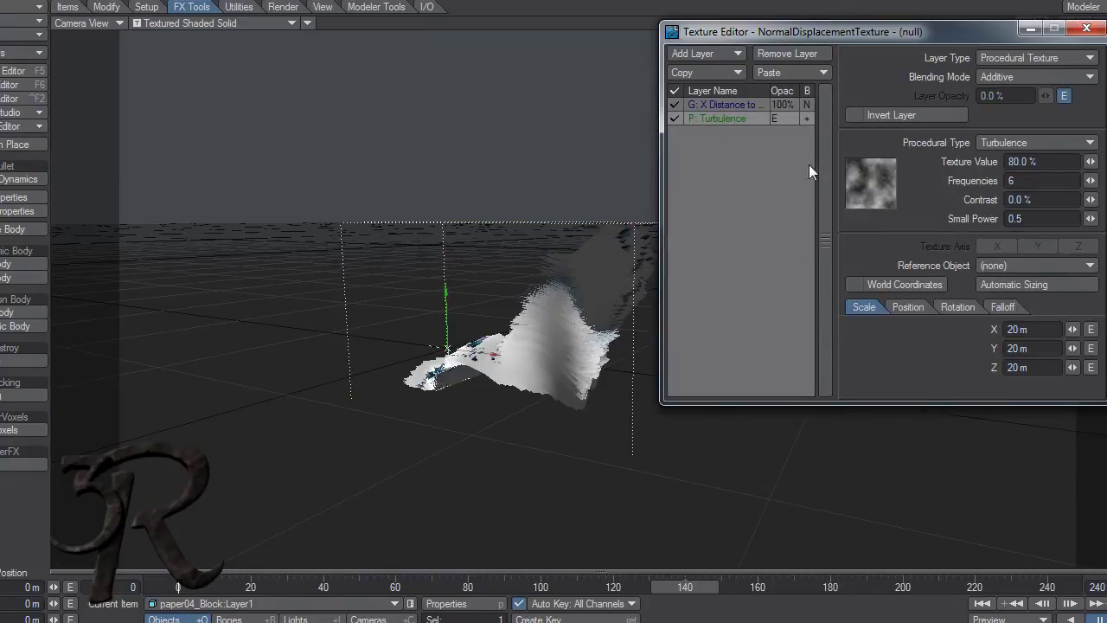
click(744, 105)
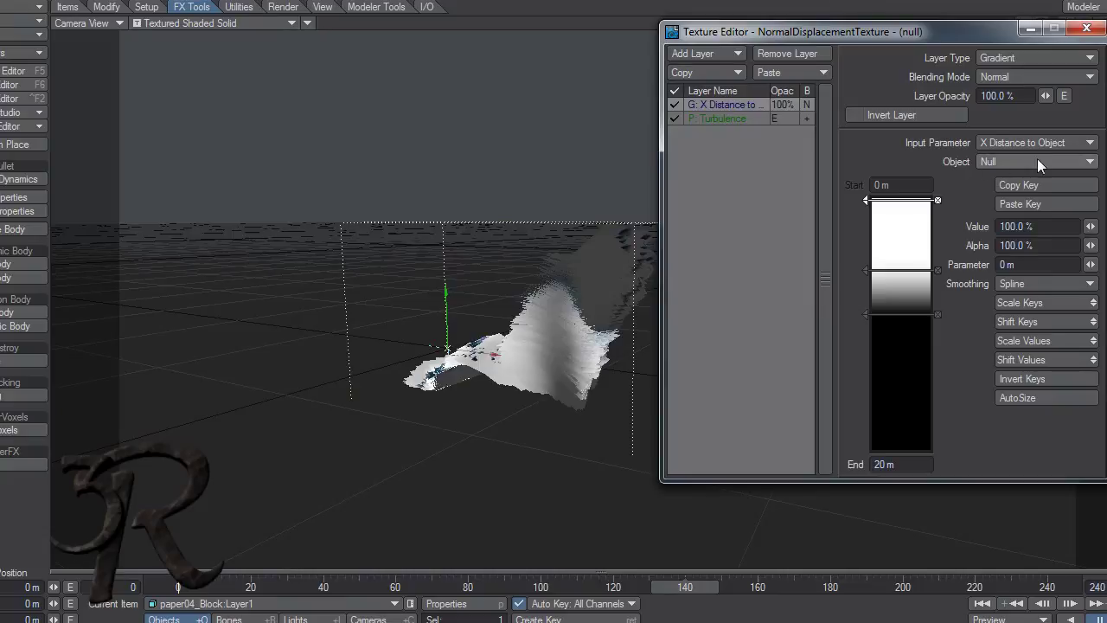
click(216, 611)
click(199, 615)
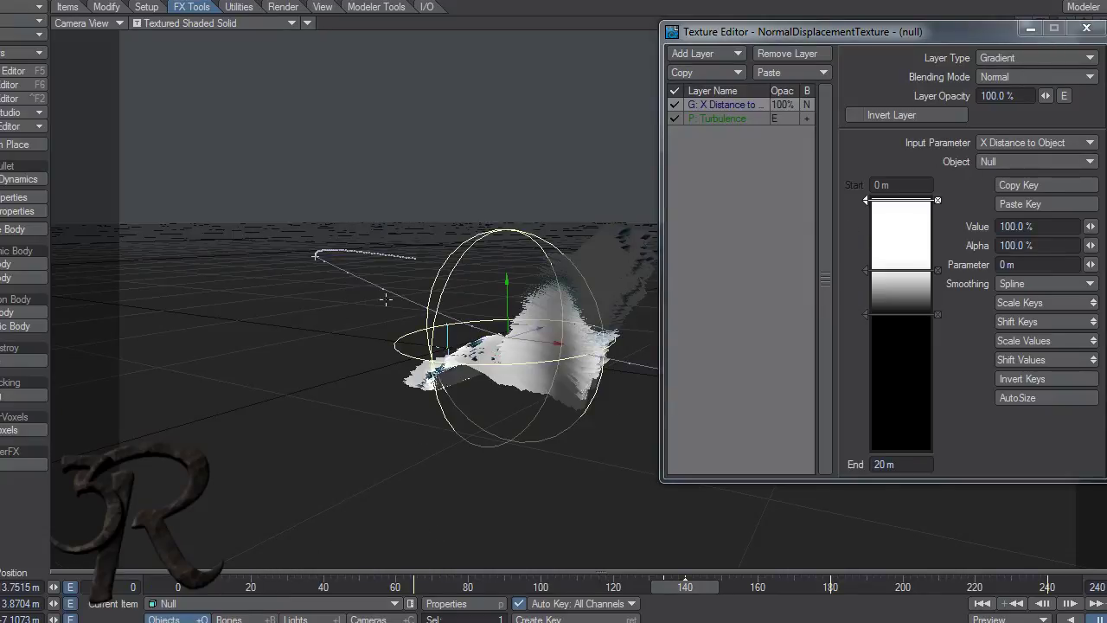
Close the texture and Normal Displacement windows and scrub to frame 240 to follow the Null's path past the falling papers.
click(1086, 30)
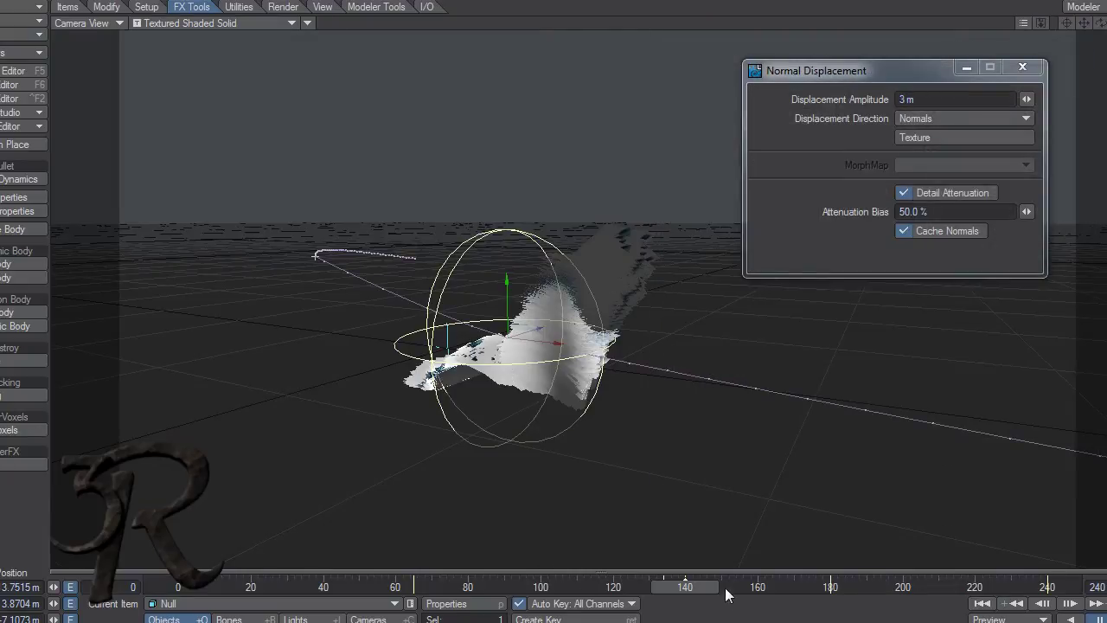
click(1022, 66)
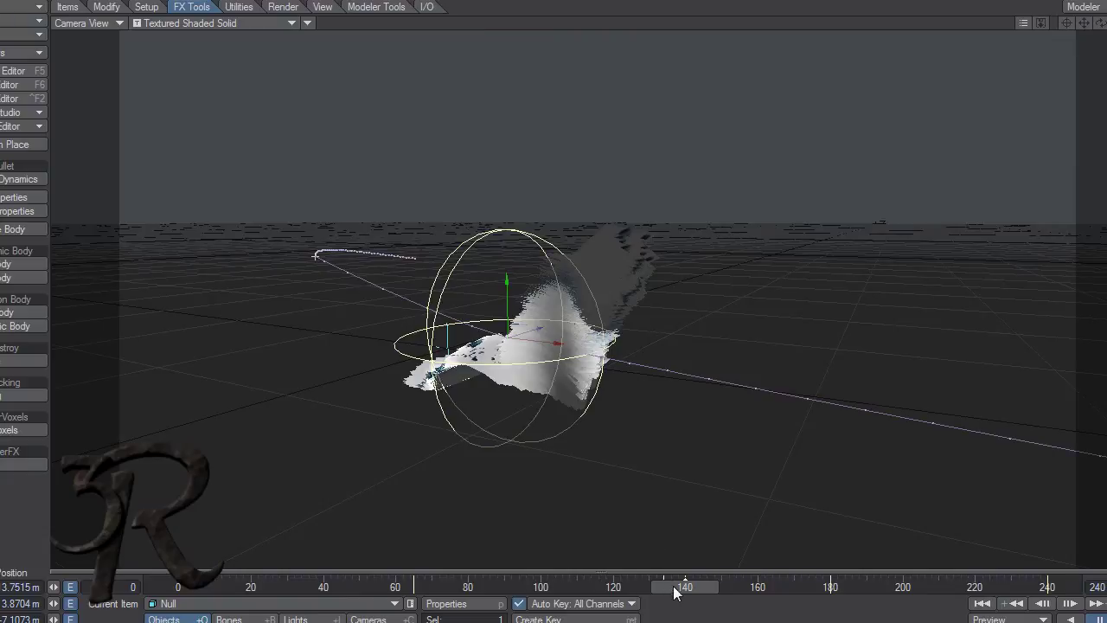
drag(675, 587, 845, 587)
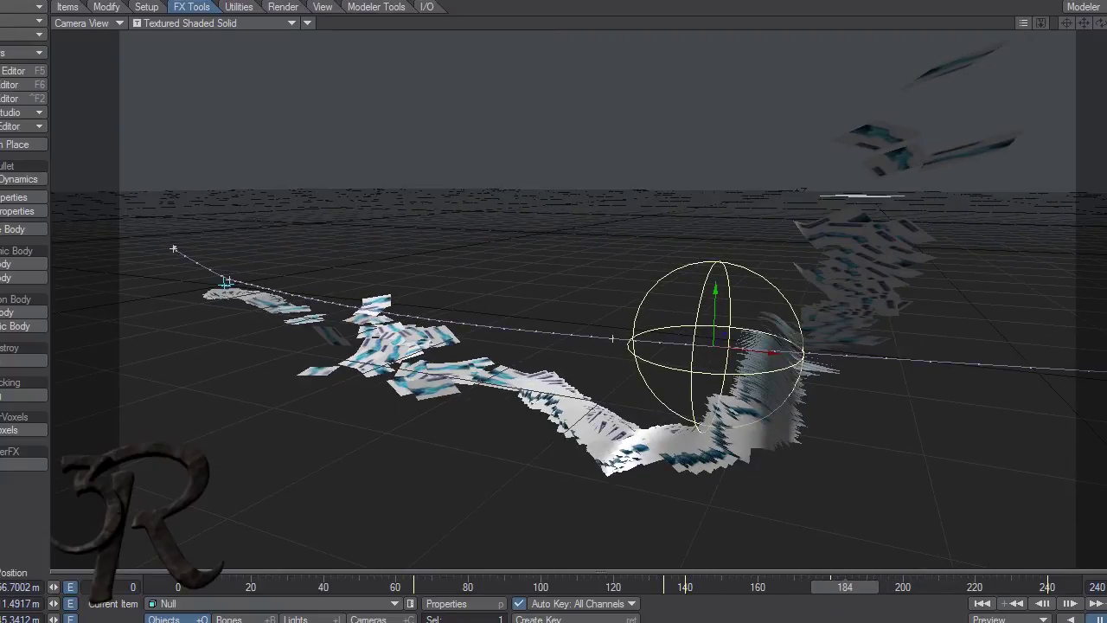
drag(845, 587, 1047, 587)
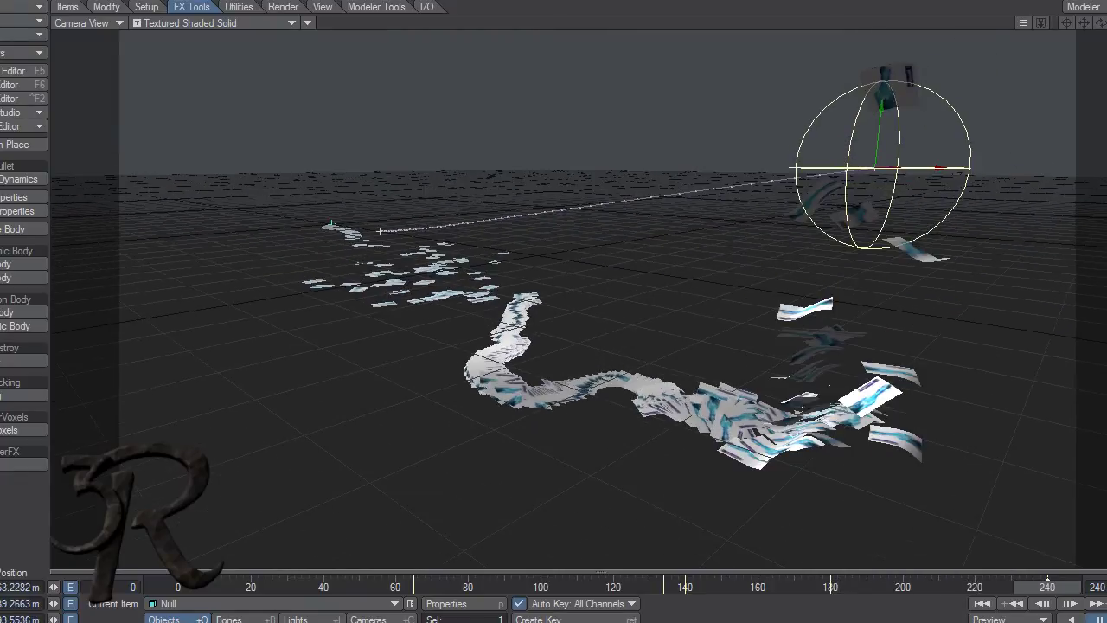